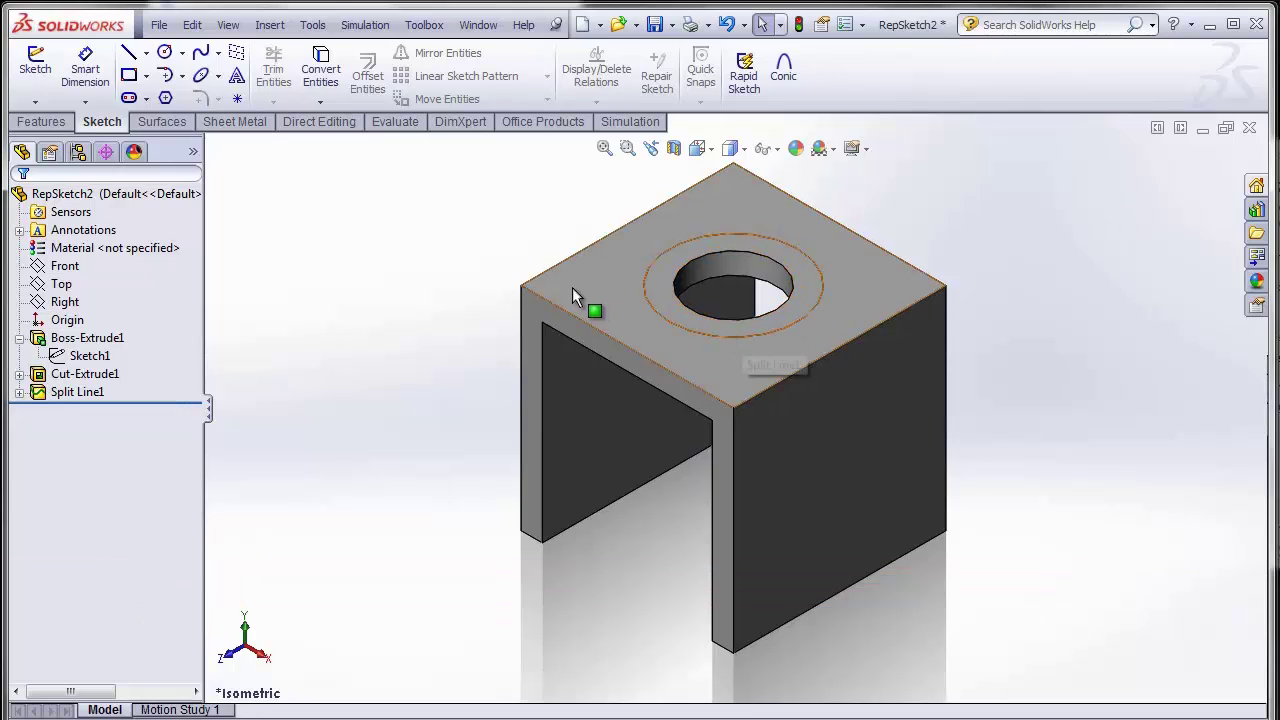
- Create a new static study, Study 1, through the Simulation tab's Study Advisor
click(630, 121)
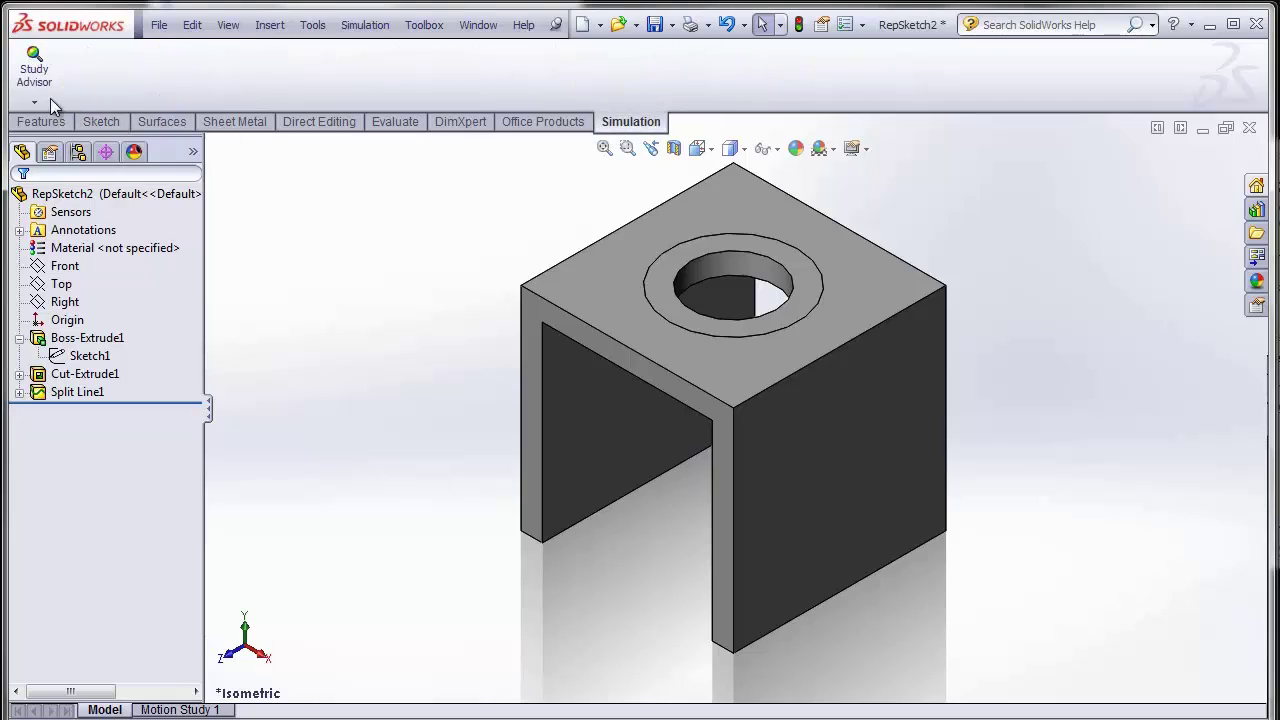
click(32, 102)
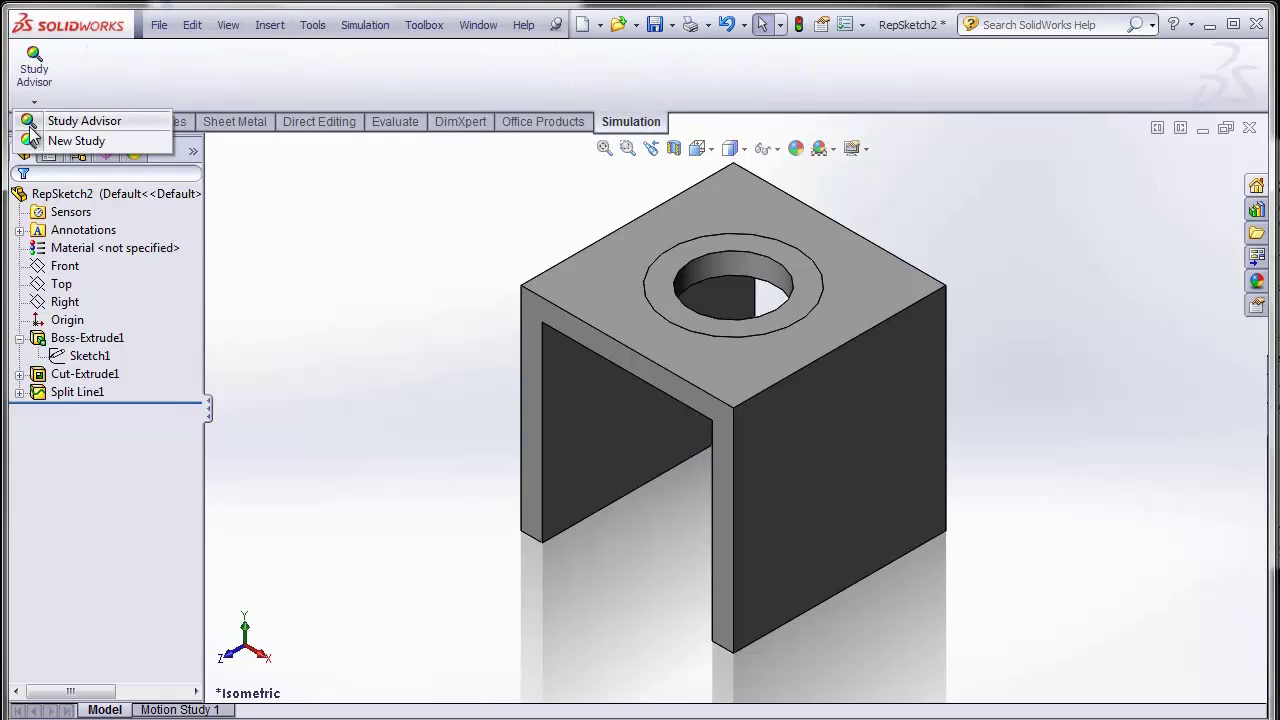
click(40, 140)
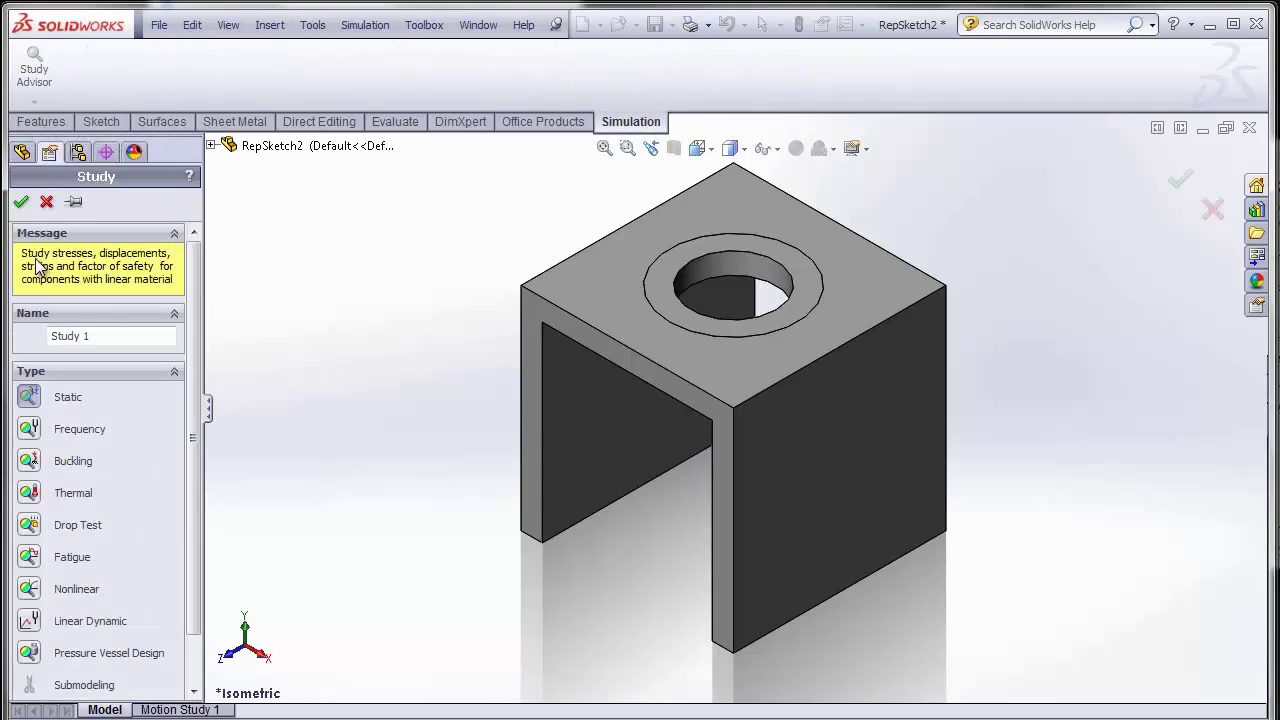
click(20, 201)
- Add a Fixed Geometry fixture on the bottom faces of both bracket legs
click(77, 397)
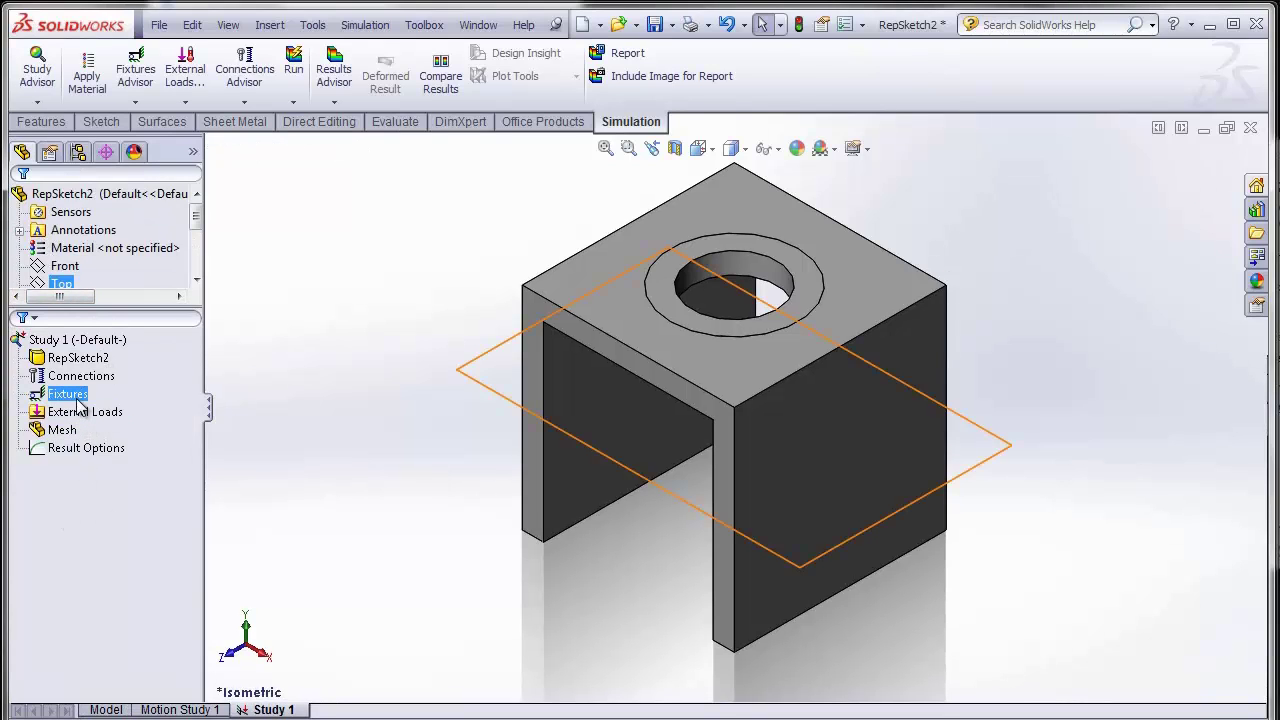
right_click(77, 404)
click(114, 438)
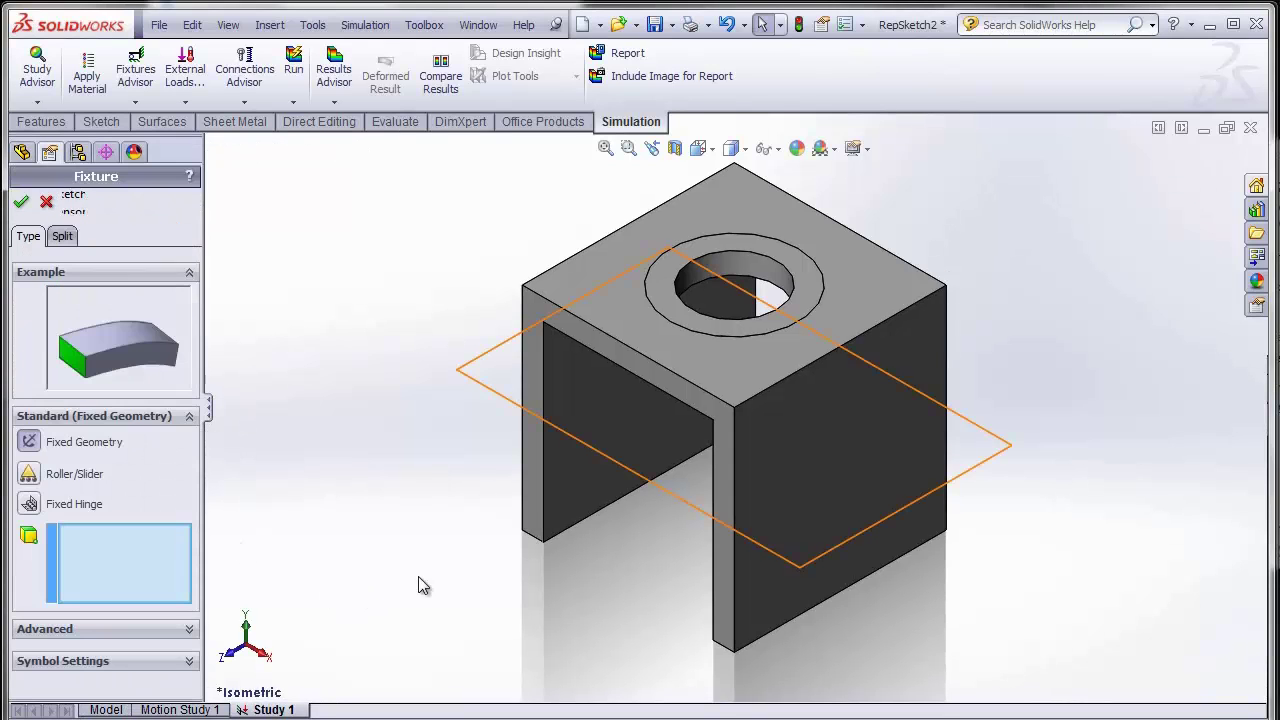
middle_drag(418, 578, 591, 517)
click(592, 515)
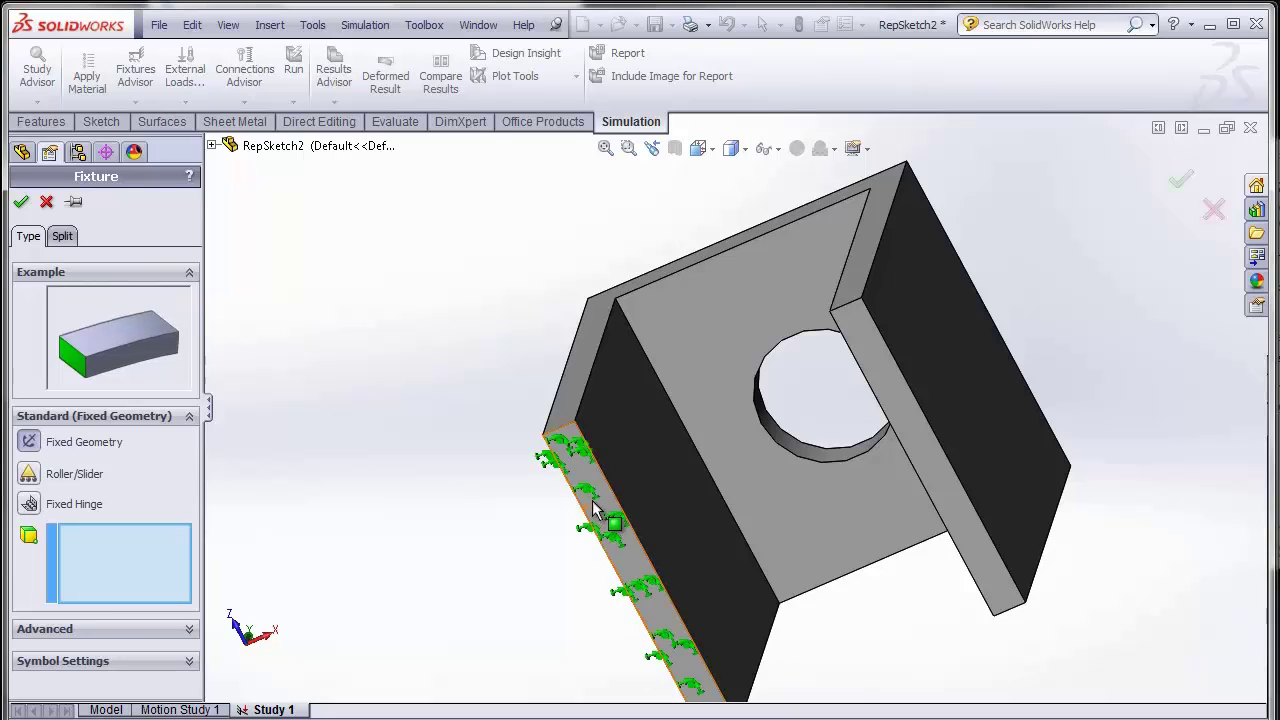
click(886, 383)
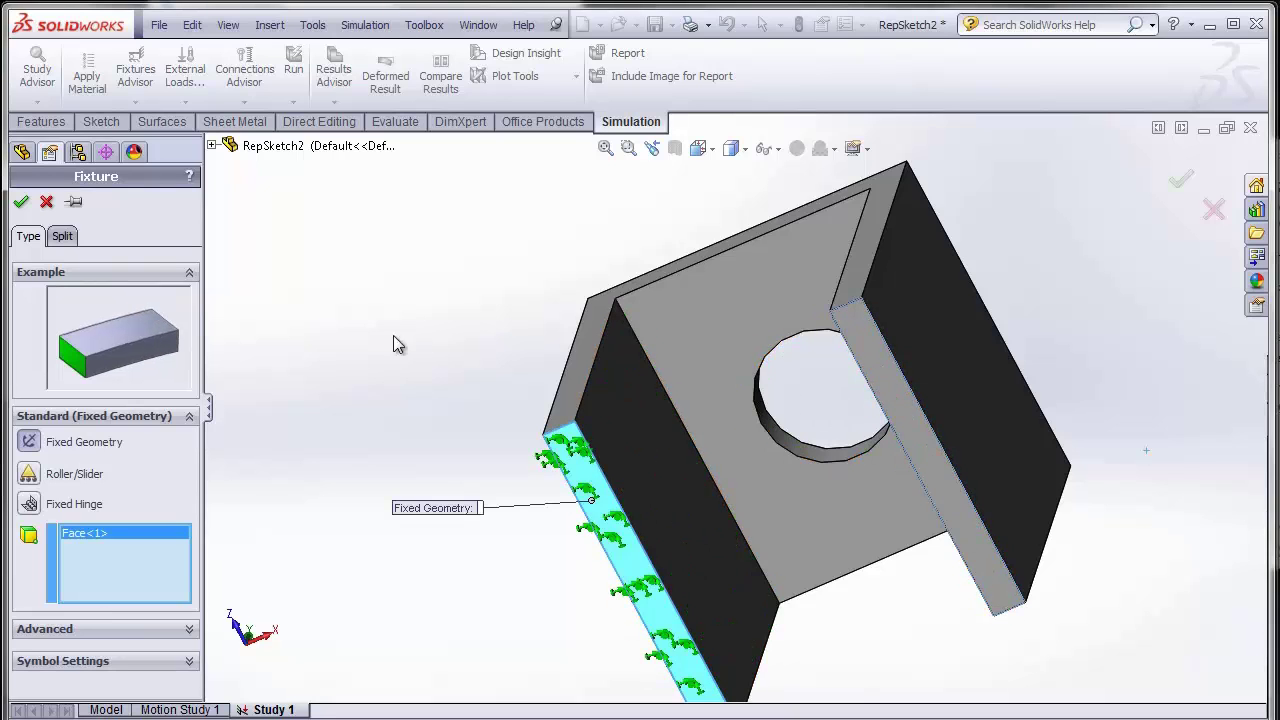
click(22, 203)
middle_drag(387, 243, 396, 612)
click(99, 436)
- Apply a reversed 1000 N force to the hole's ring face, directed along a vertical edge
right_click(101, 443)
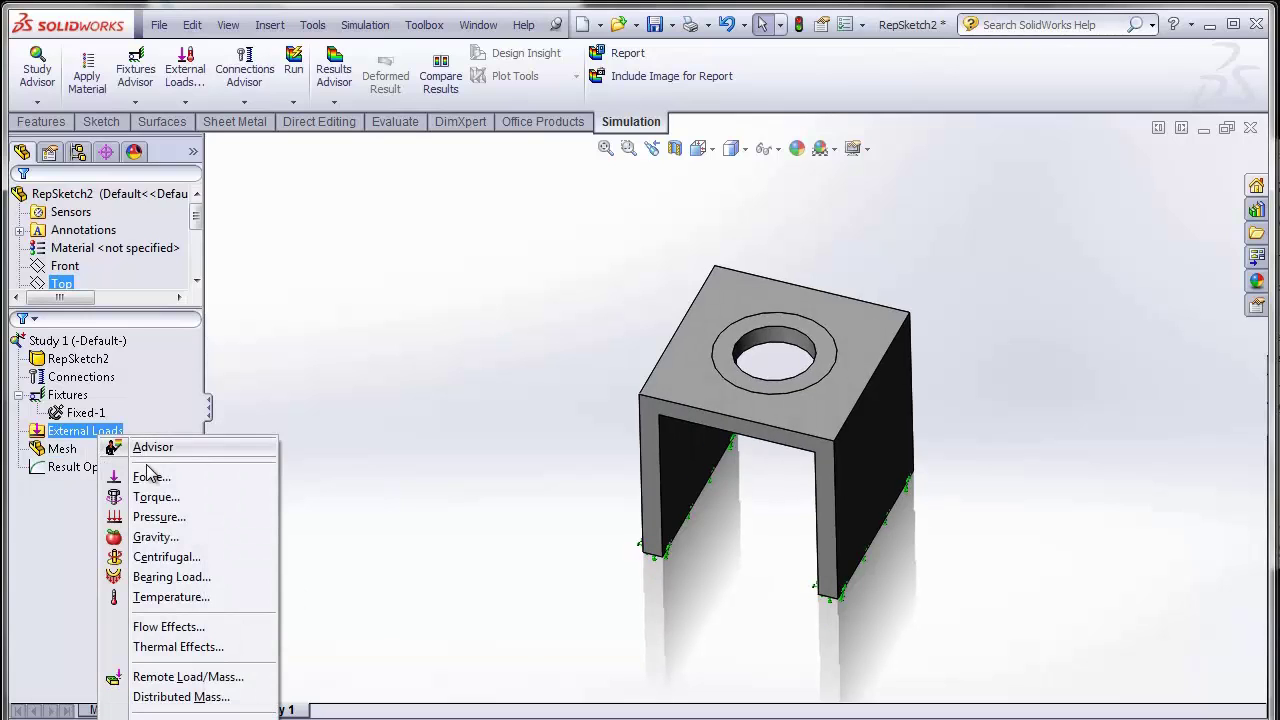
click(143, 476)
click(737, 421)
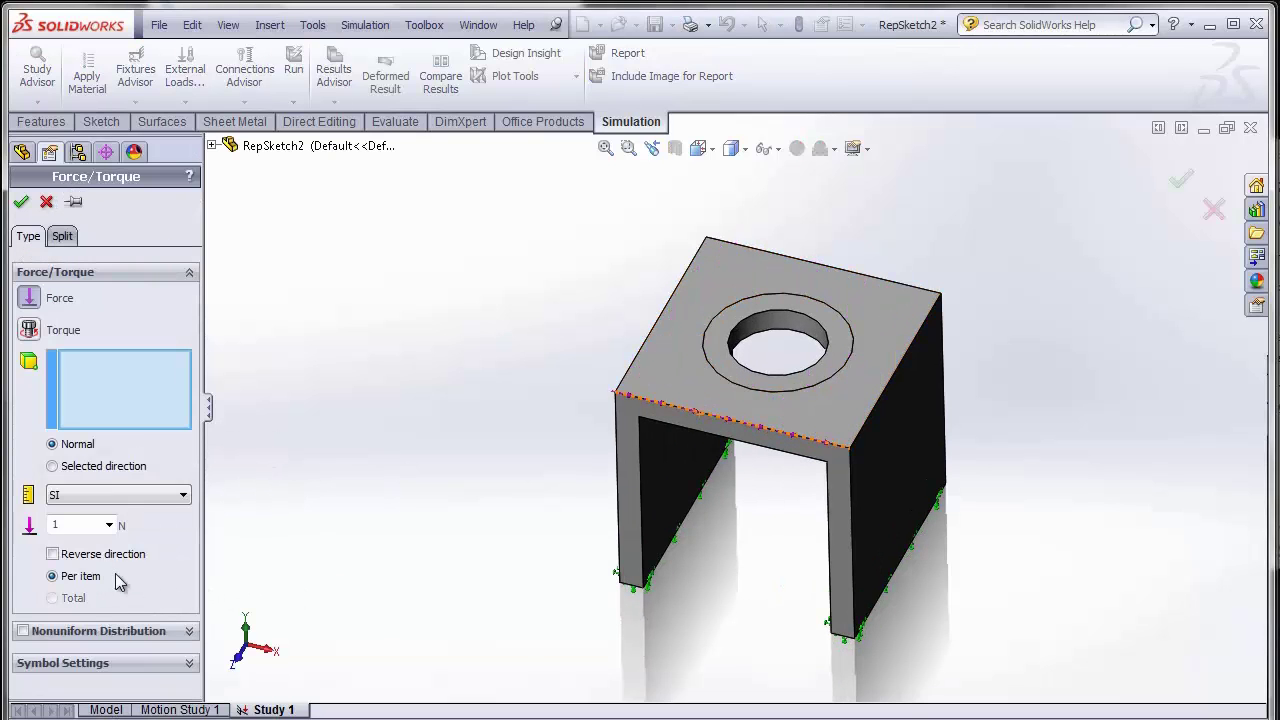
click(112, 468)
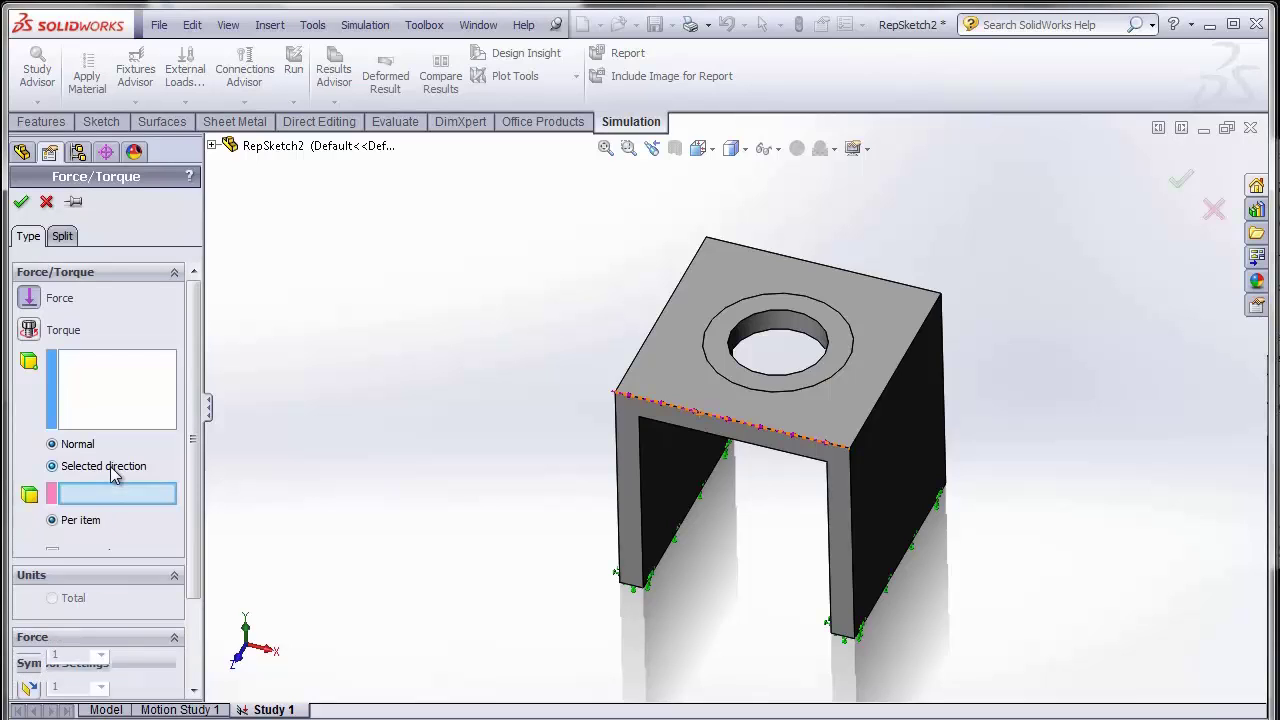
click(853, 585)
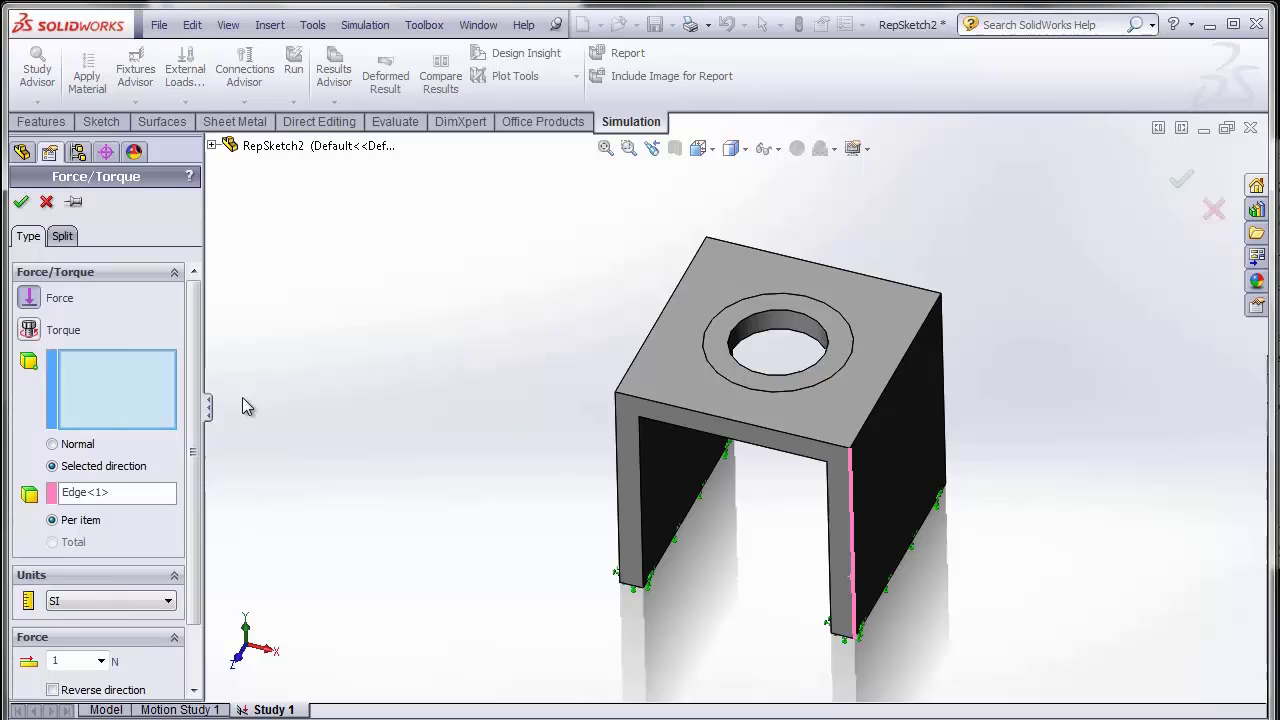
click(749, 374)
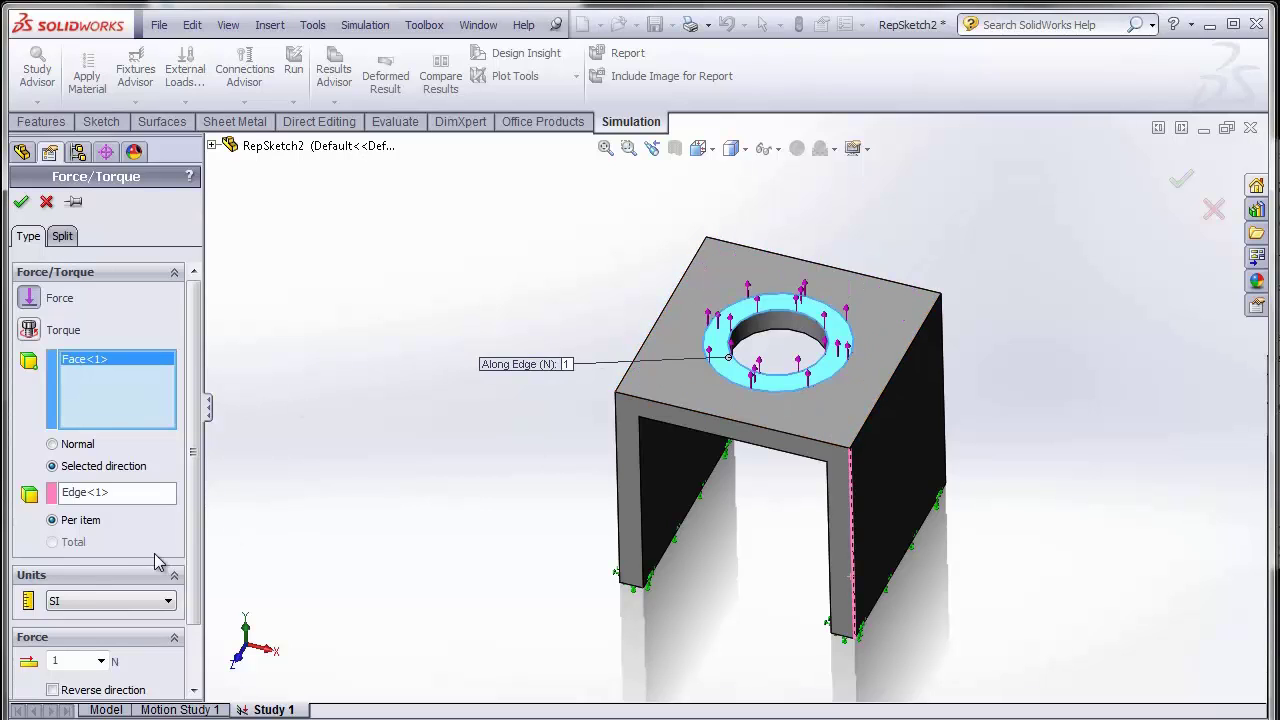
click(52, 690)
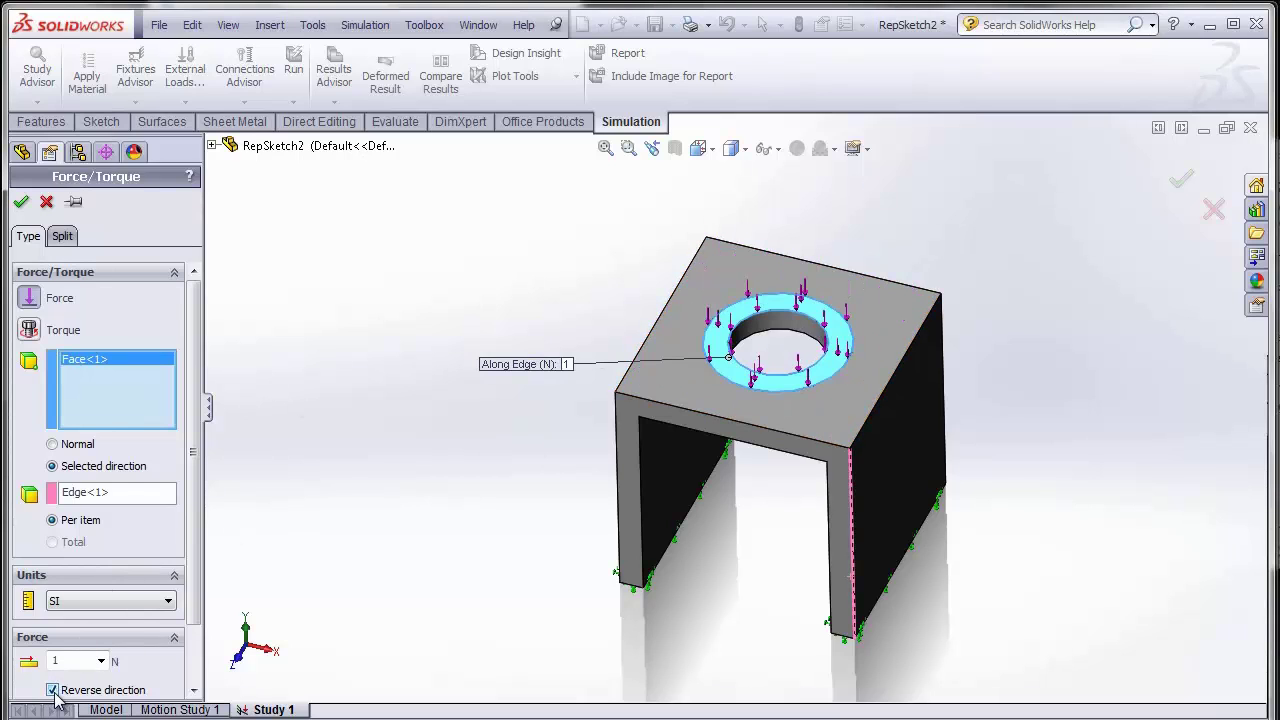
double_click(69, 665)
key(Return)
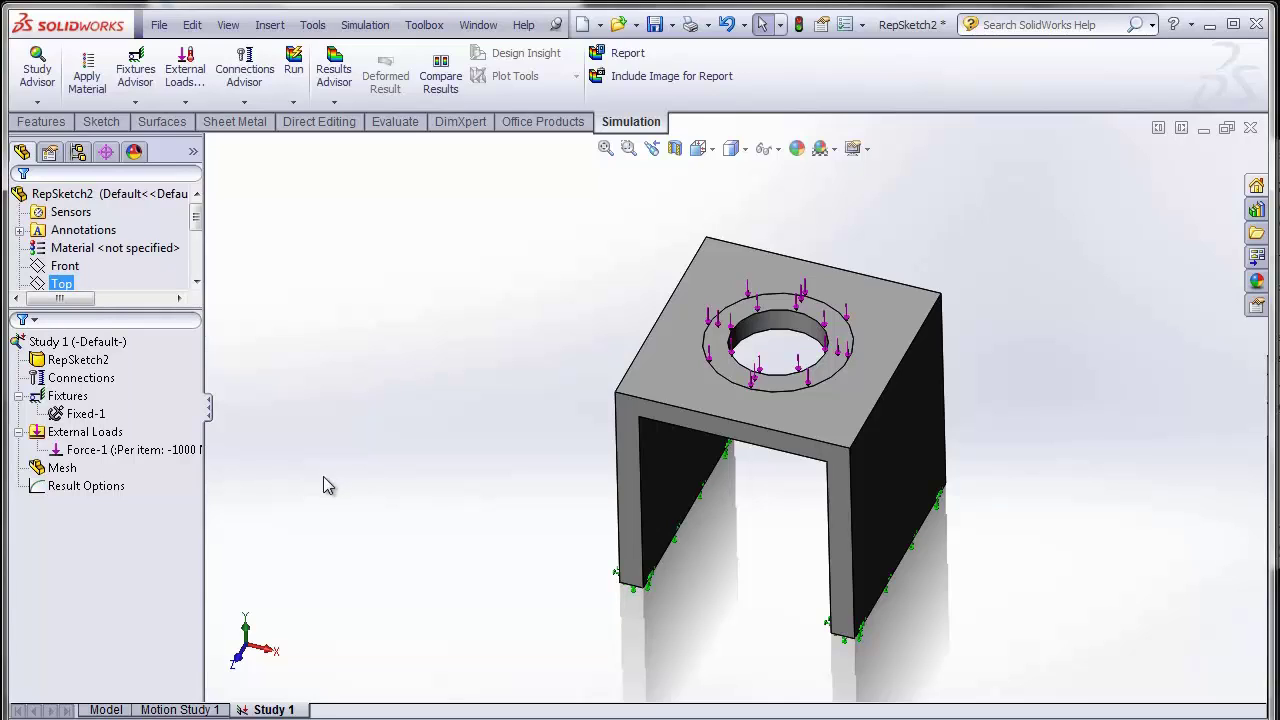
- Open Sketch1 for editing and view it normal to the sketch plane
click(106, 709)
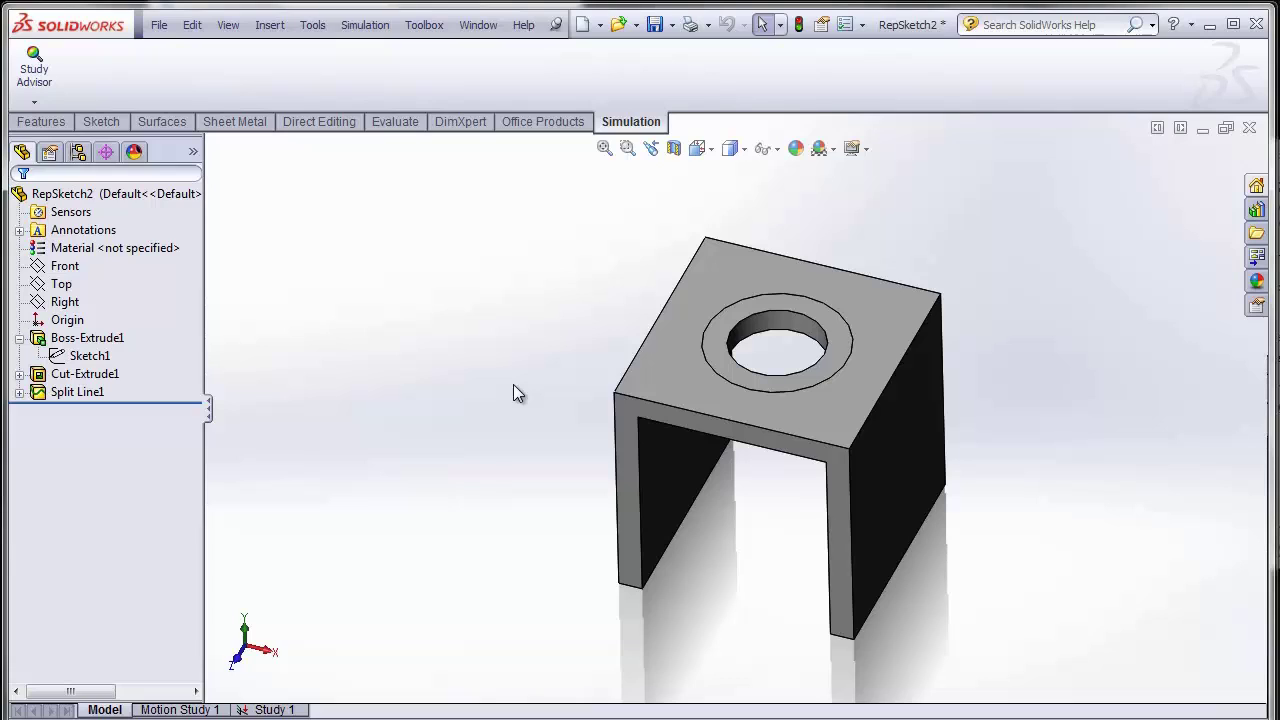
right_click(105, 356)
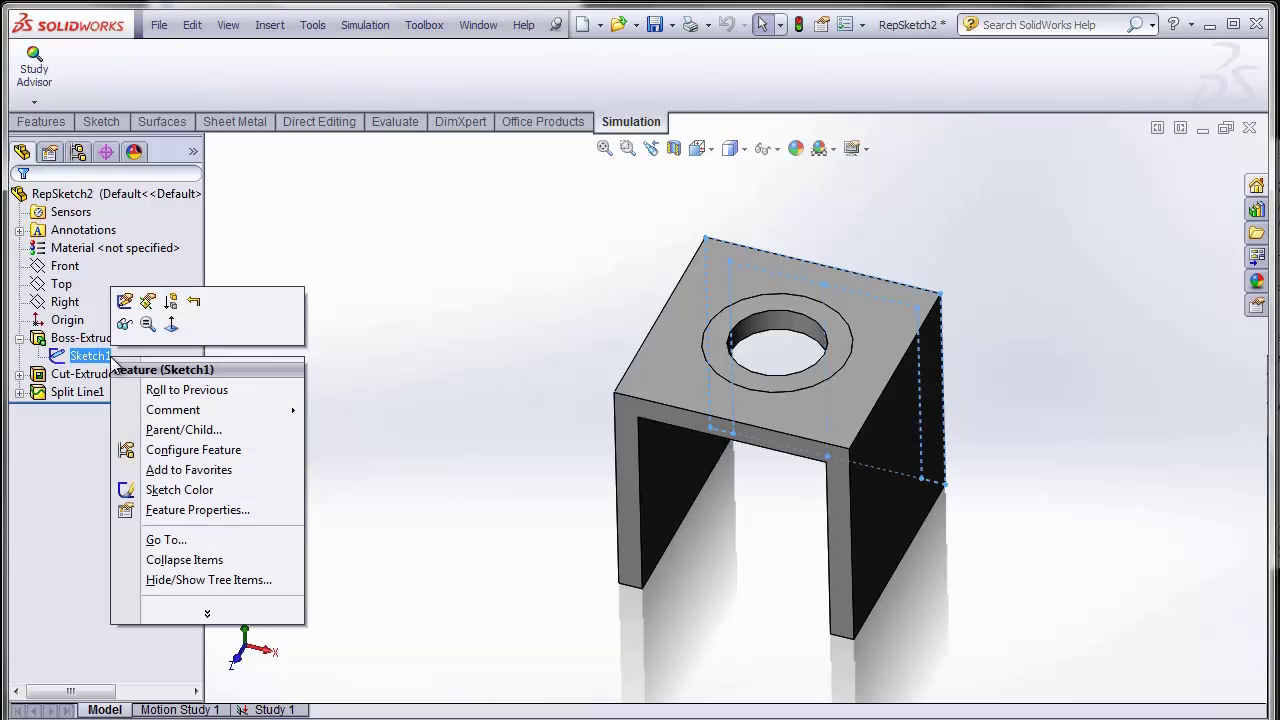
key(Escape)
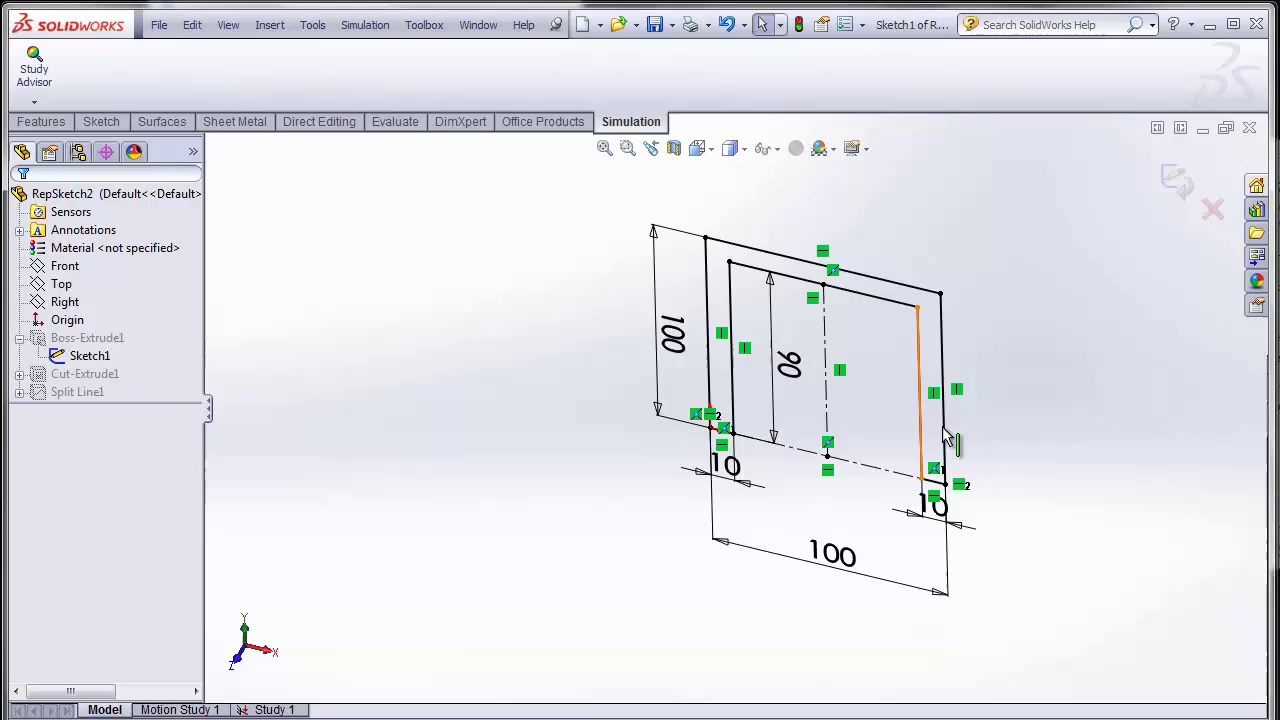
key(space)
click(1115, 545)
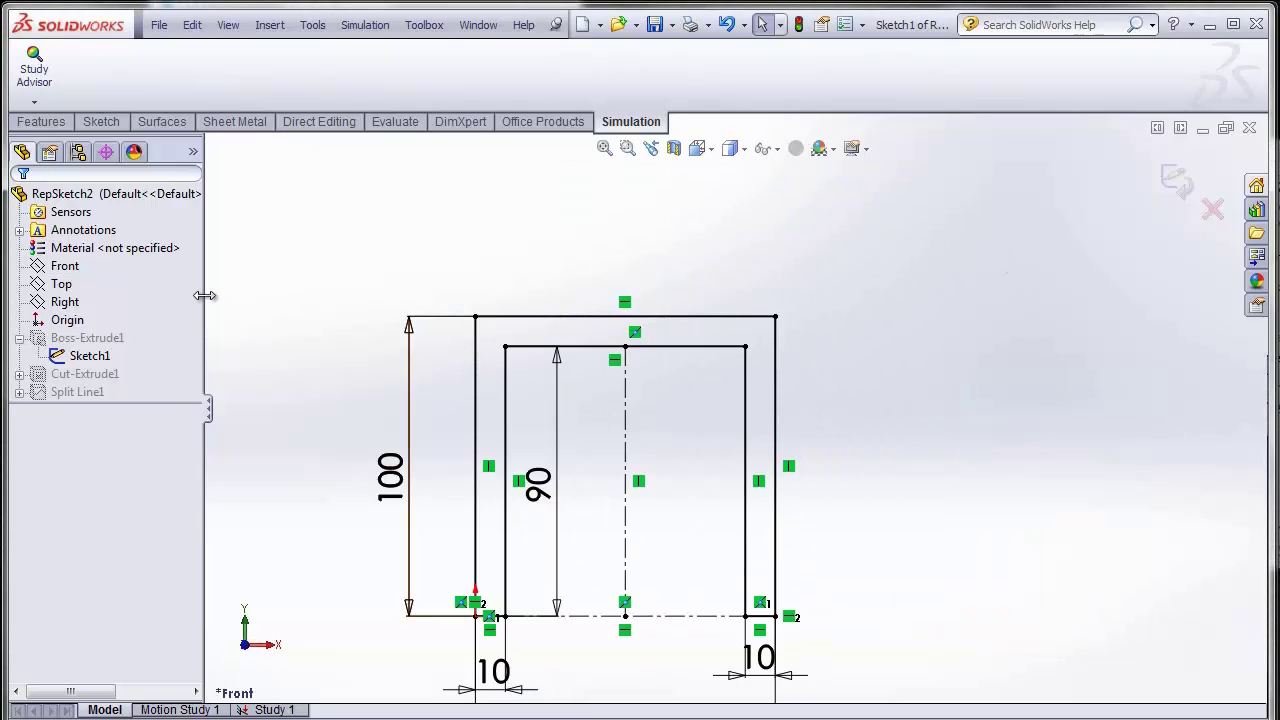
- Draw a spline arching from the outer top-left corner to the top-right corner
click(119, 122)
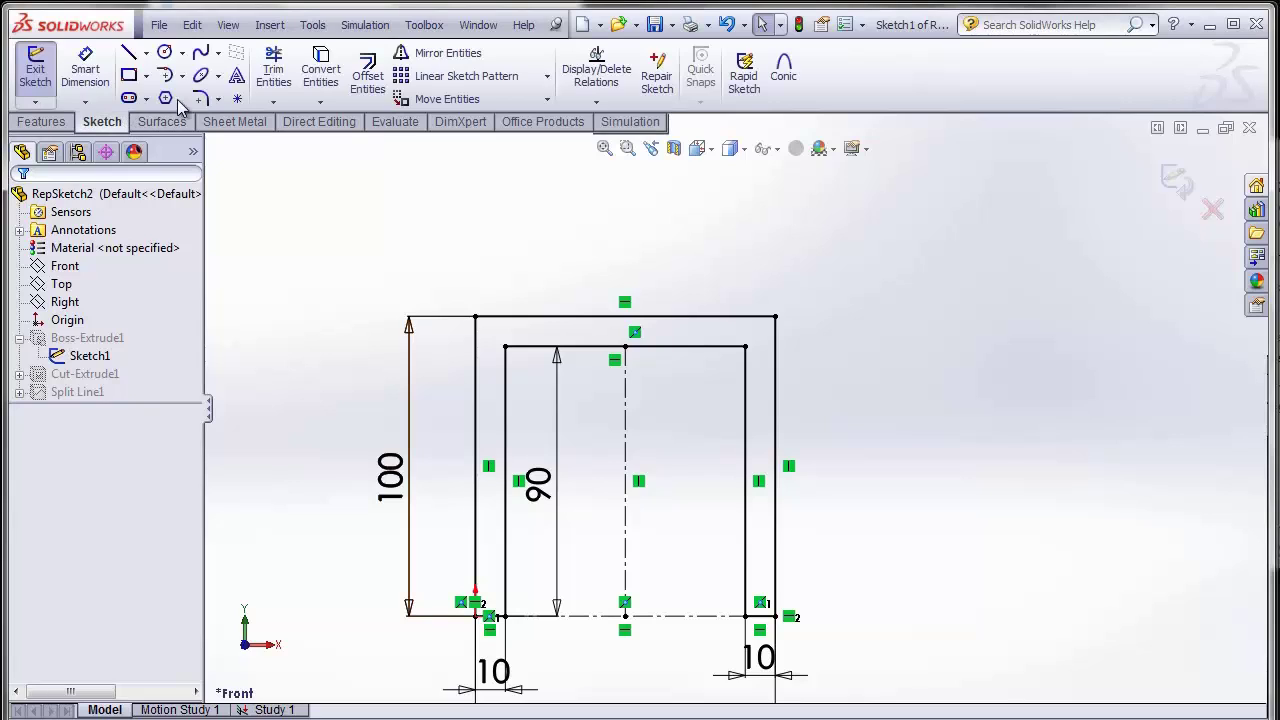
click(200, 52)
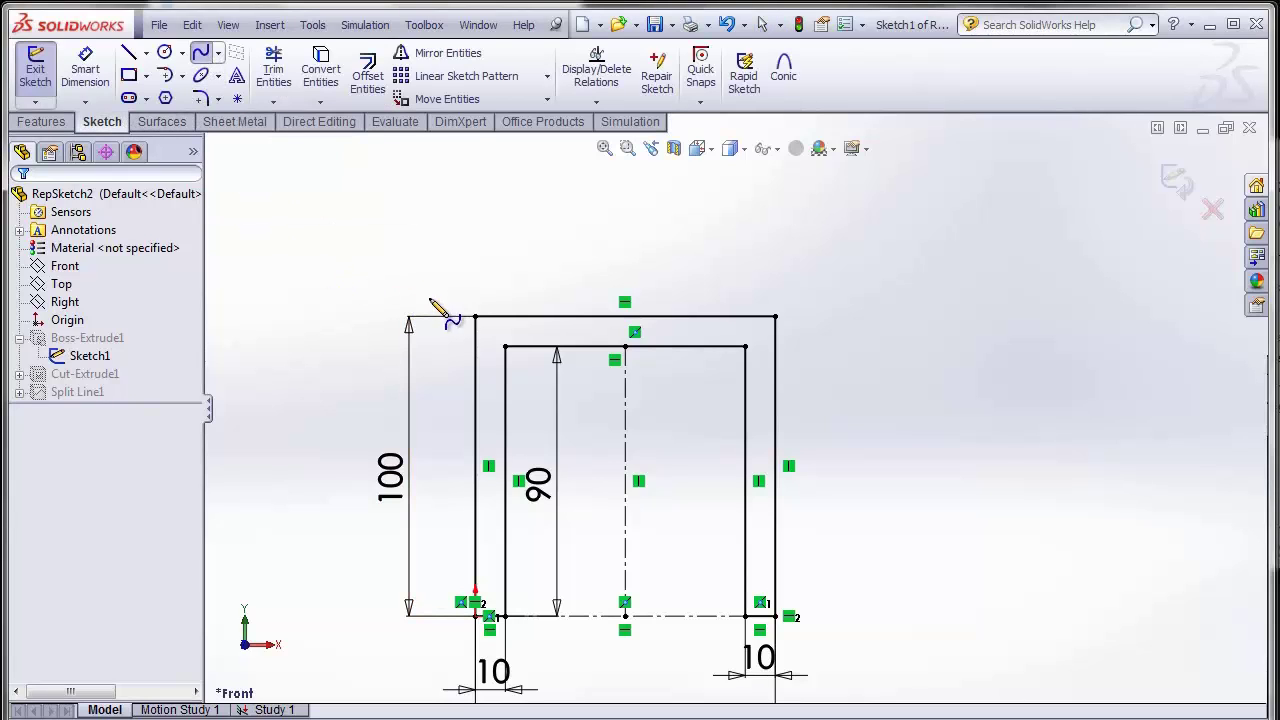
click(475, 316)
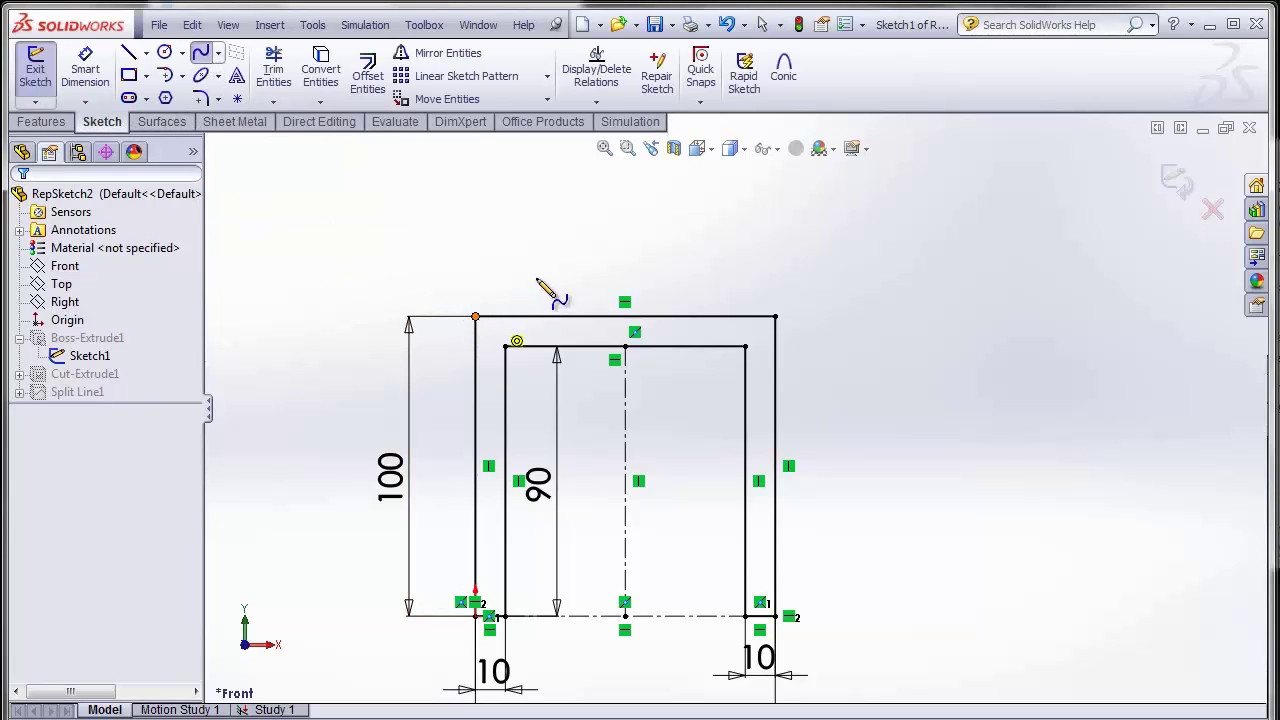
double_click(625, 263)
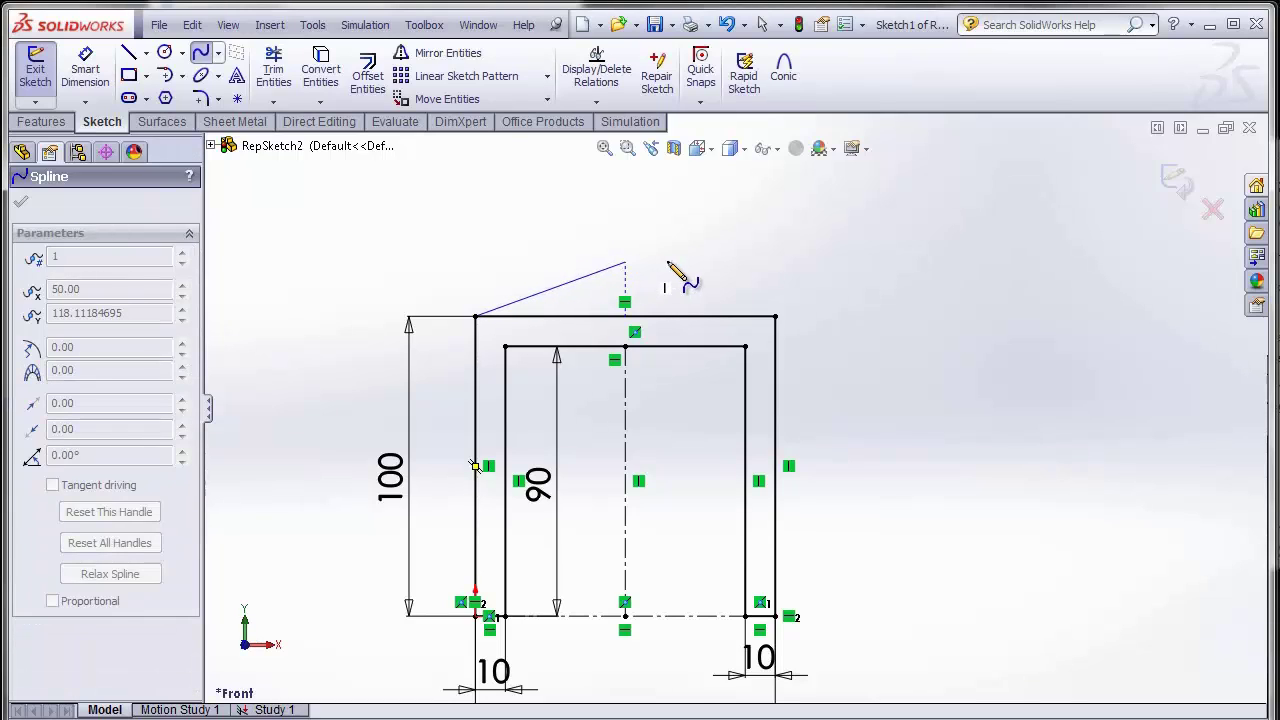
click(775, 316)
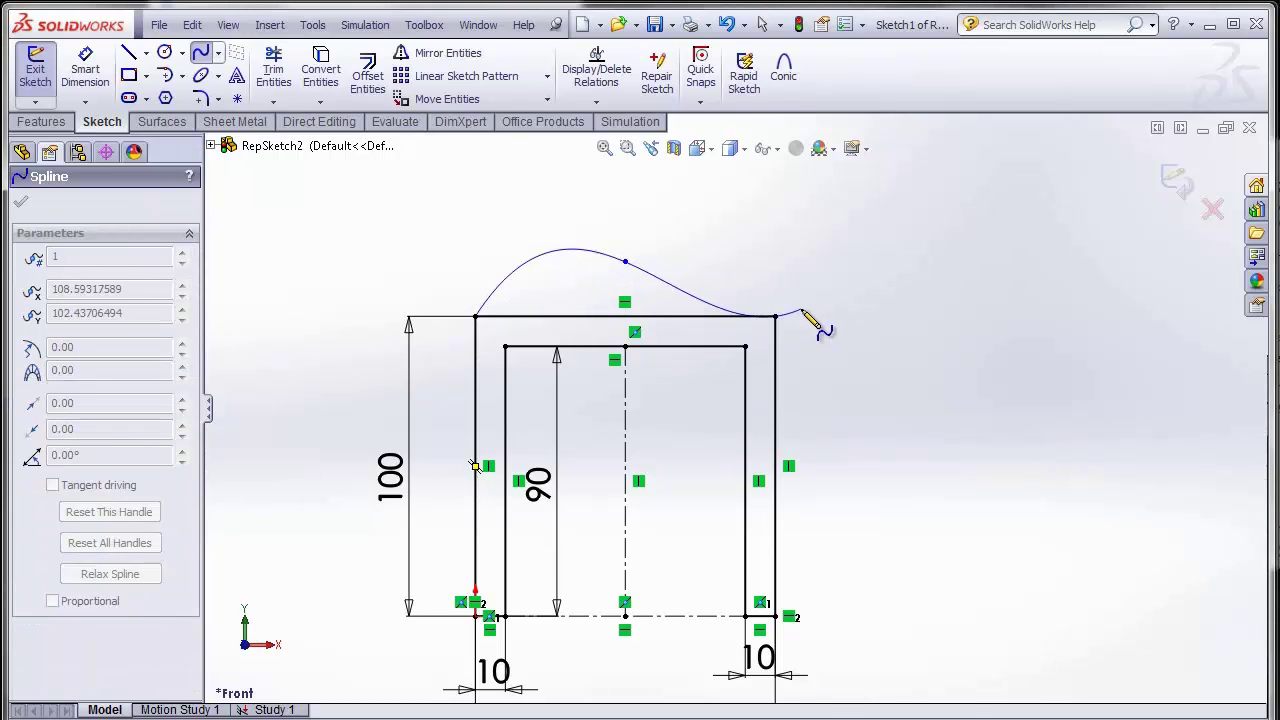
right_click(805, 316)
click(830, 323)
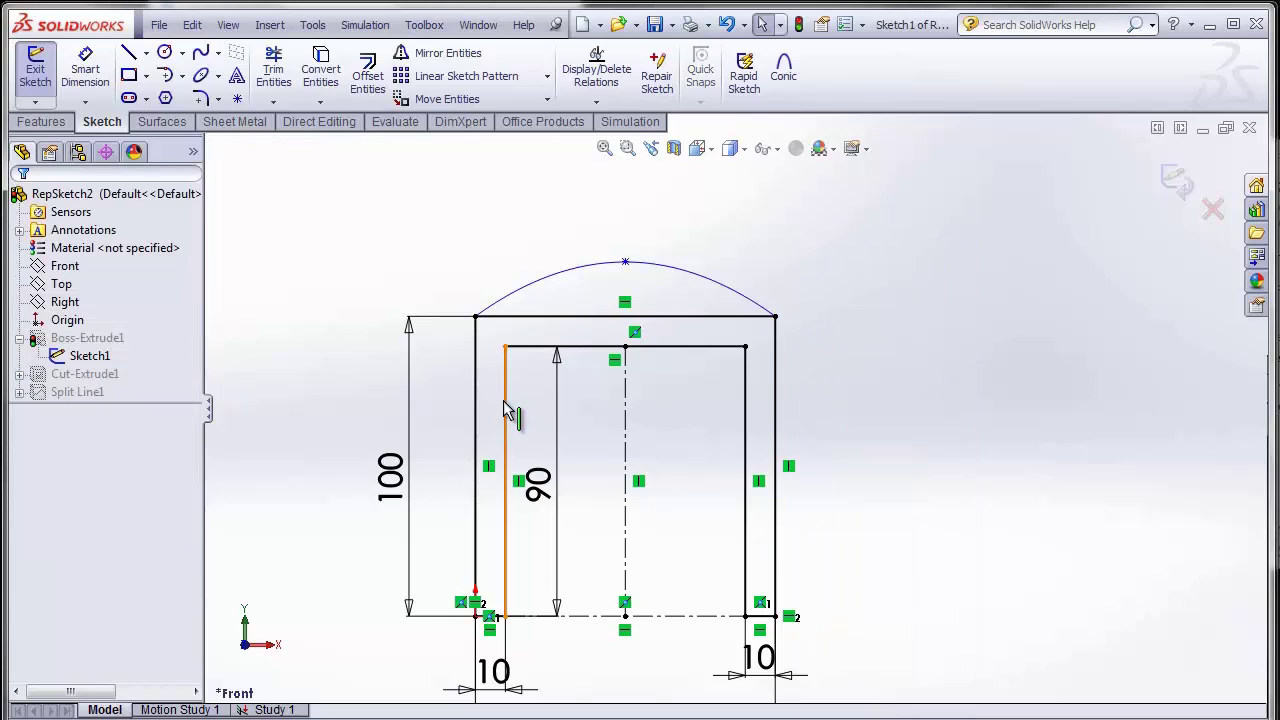
- Make the straight top line construction geometry
click(545, 317)
click(107, 513)
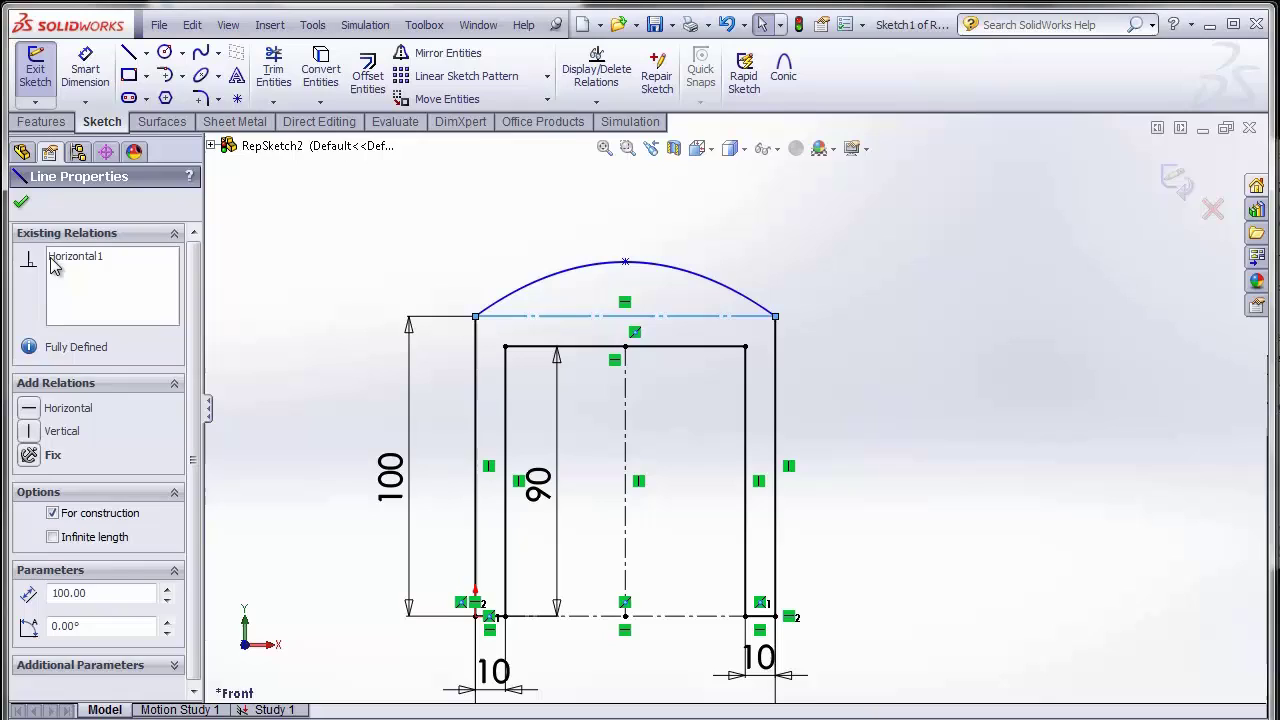
click(23, 204)
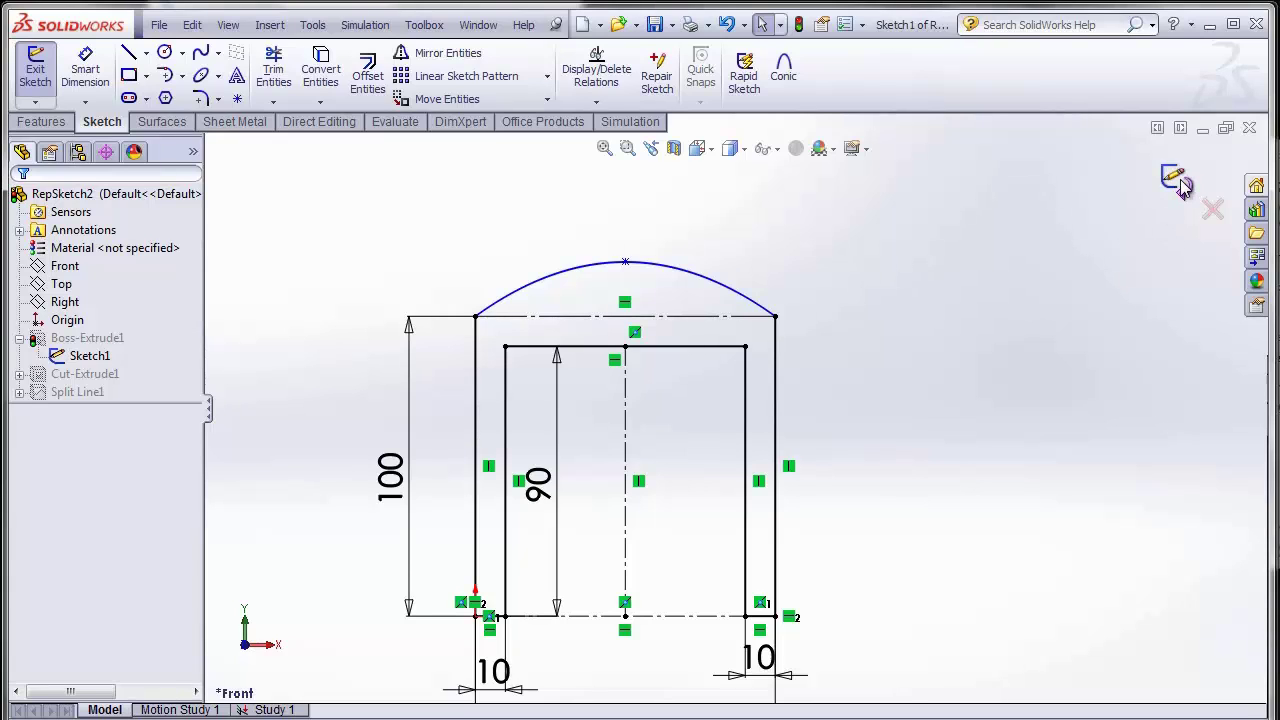
- Exit the sketch to rebuild the part, dismiss the error report, and view it isometrically
click(1178, 180)
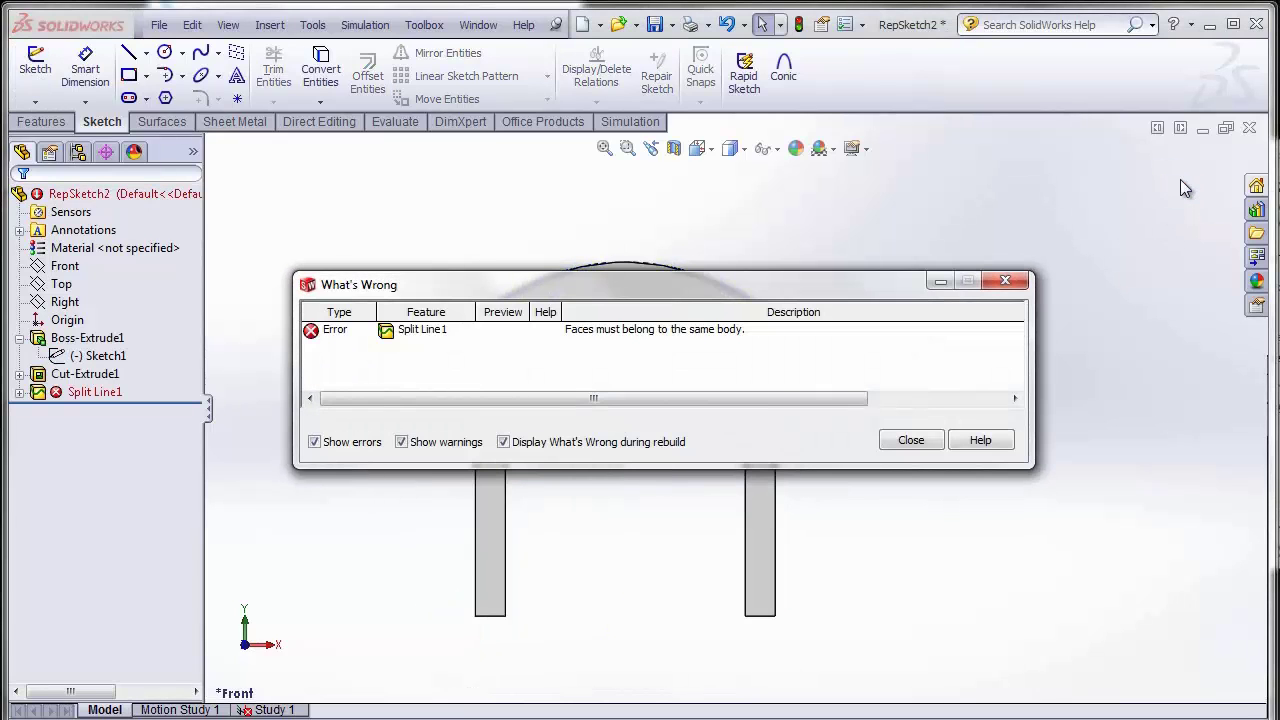
click(910, 440)
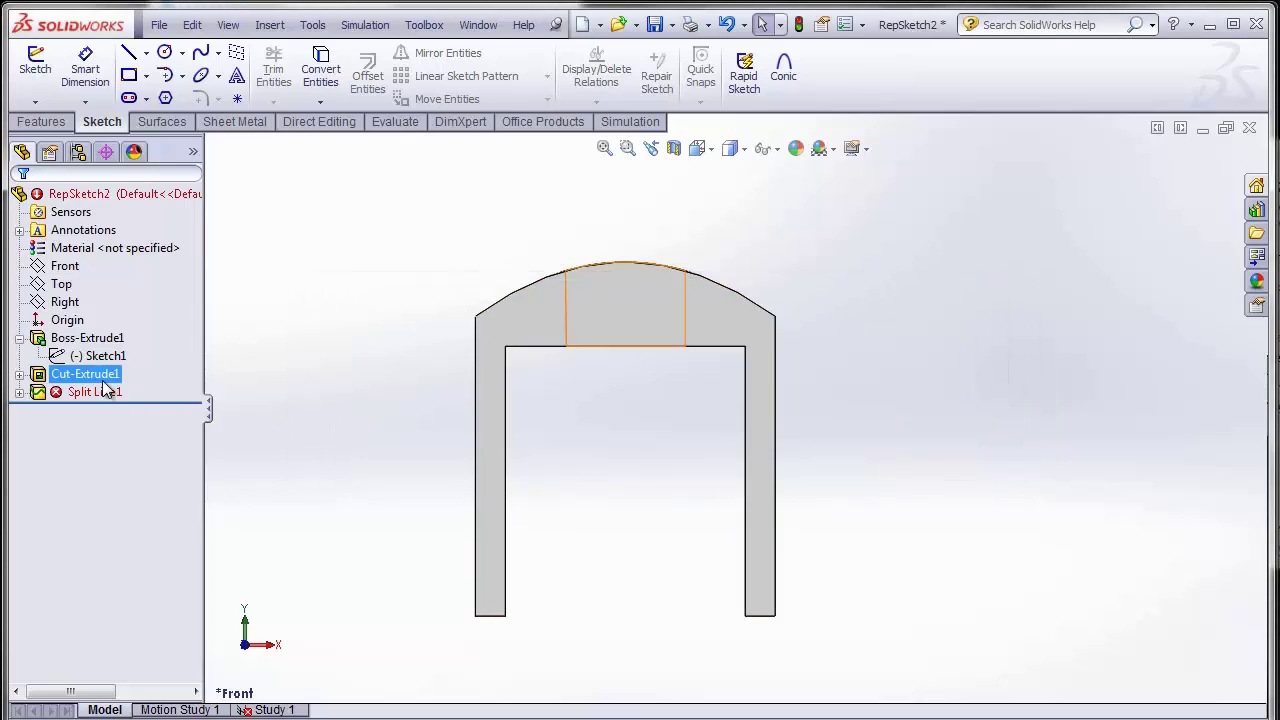
key(ctrl+7)
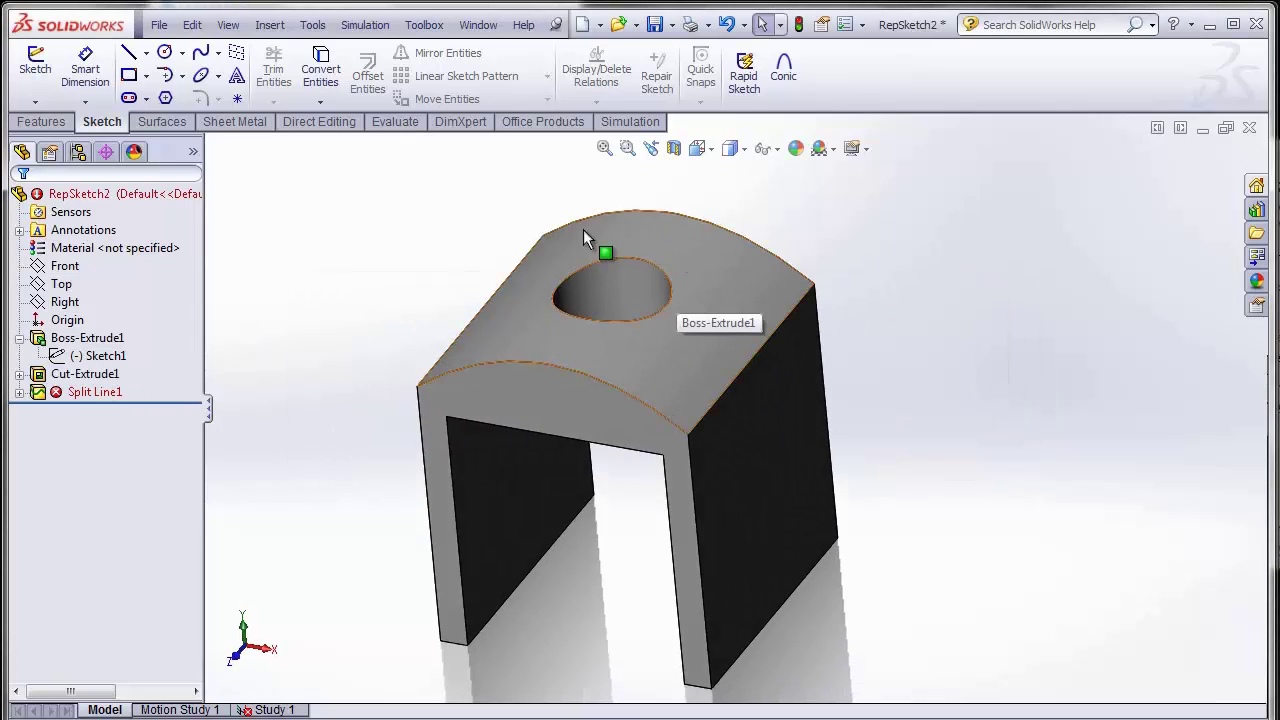
- Edit Split Line1 so it splits the new curved top face
right_click(117, 389)
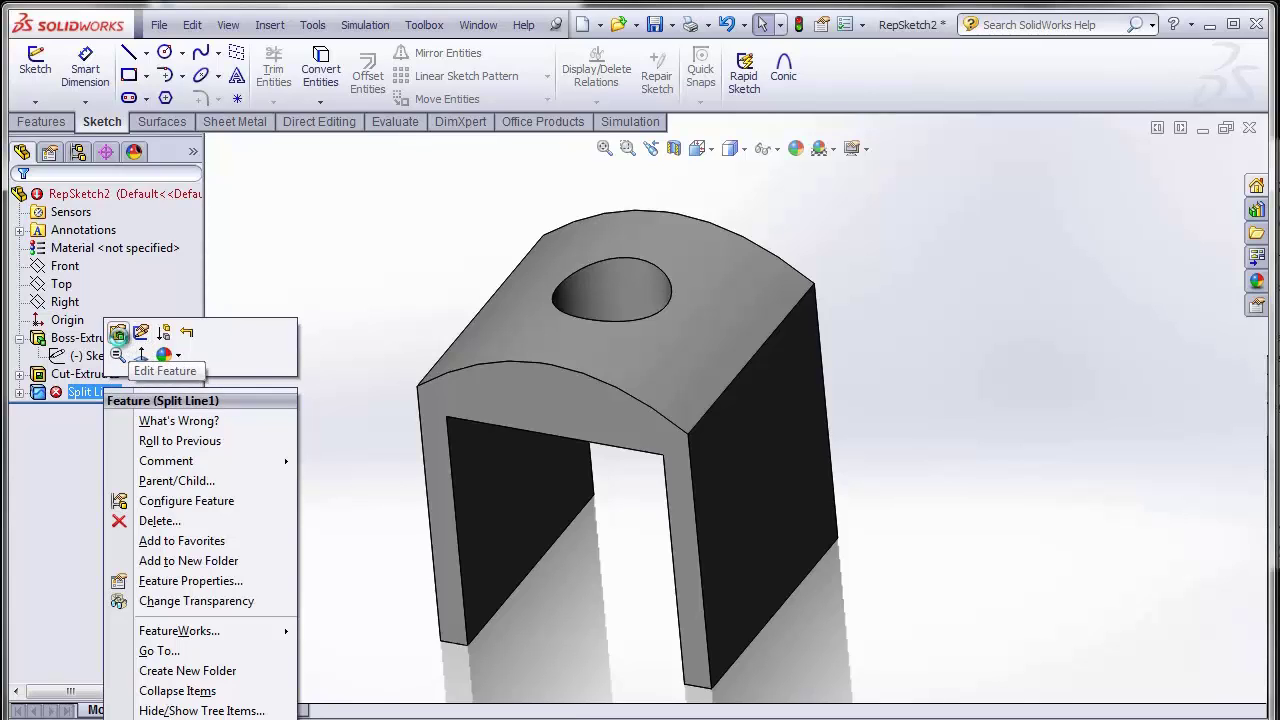
click(118, 334)
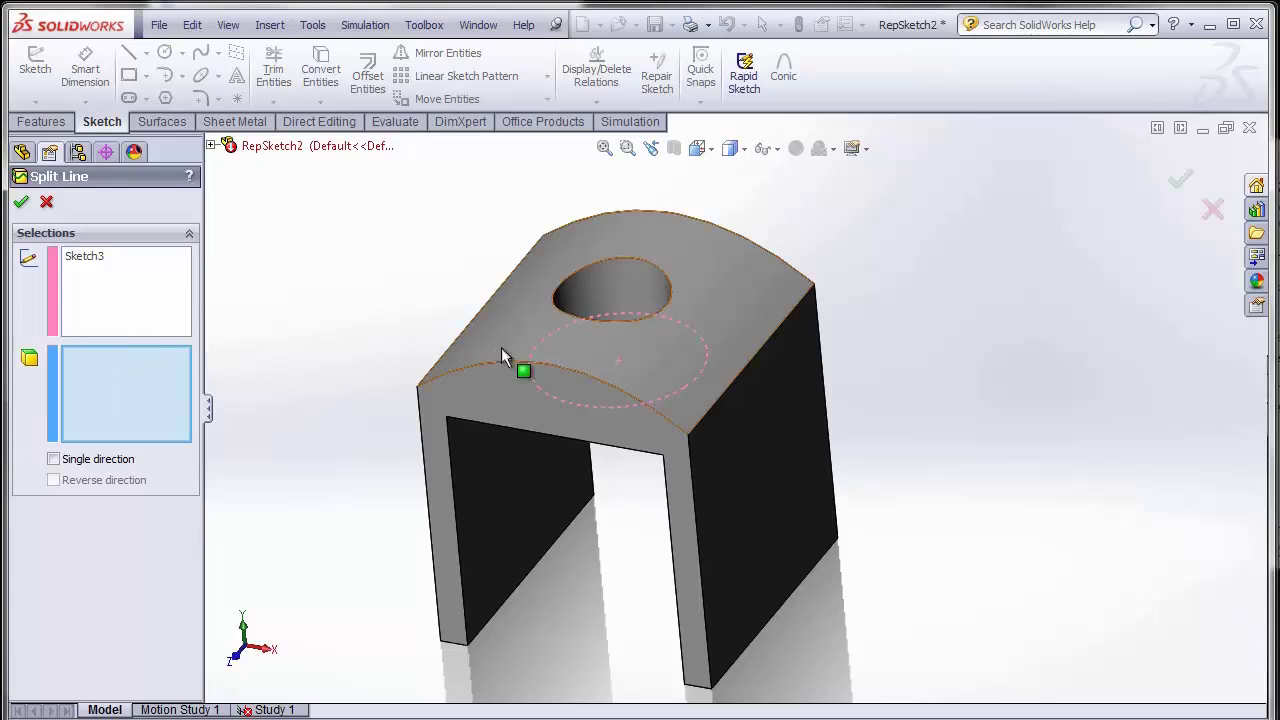
click(583, 334)
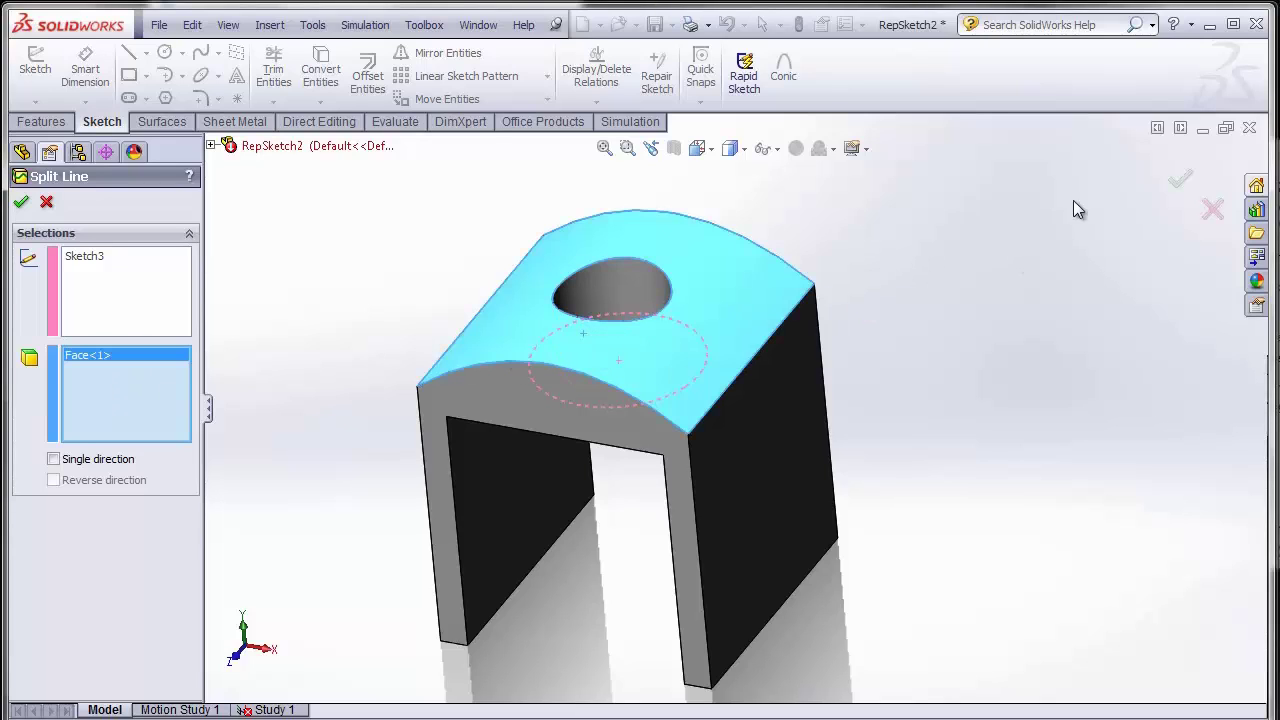
click(1179, 182)
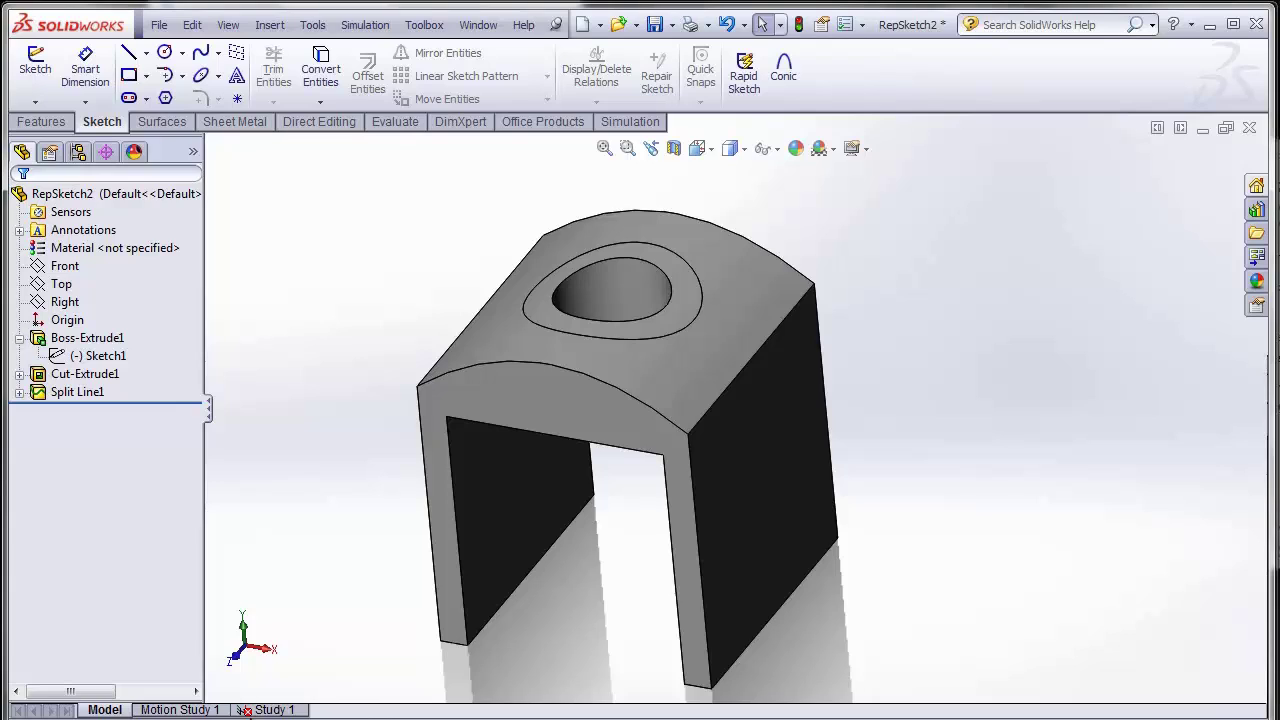
- In Study 1, read Force-1's What's Wrong message about invalid geometry entities
click(268, 710)
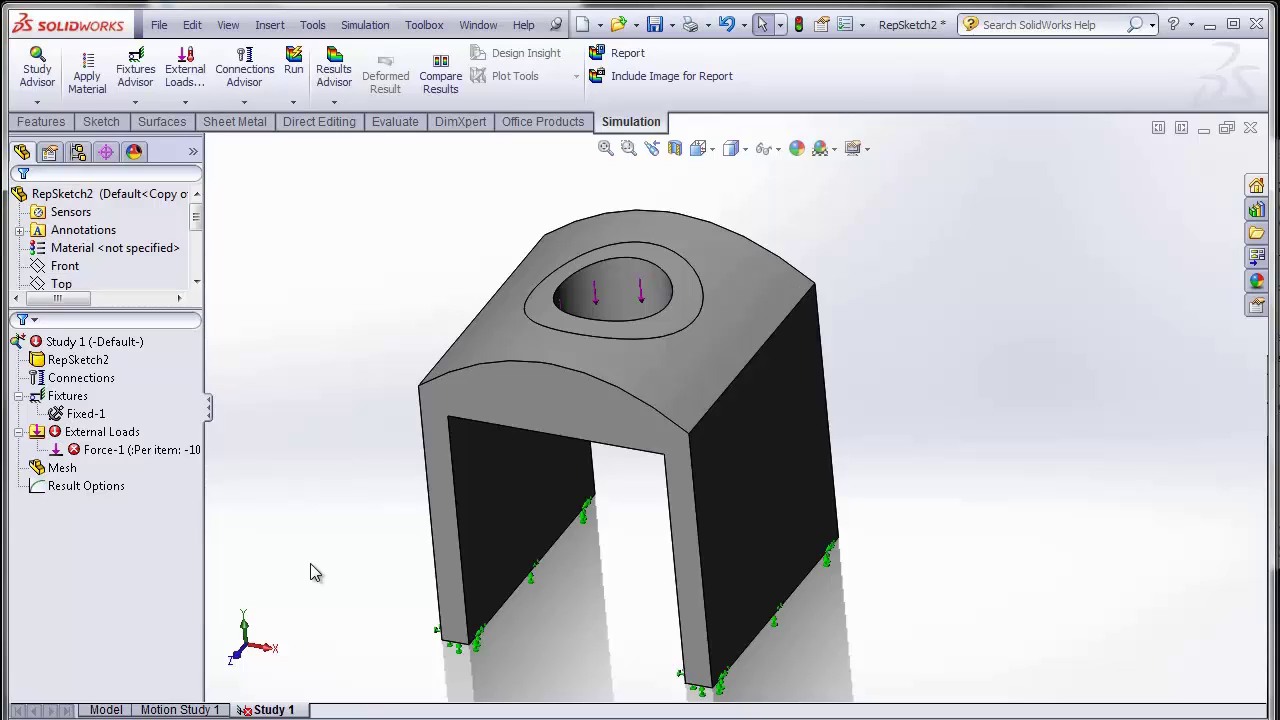
right_click(178, 455)
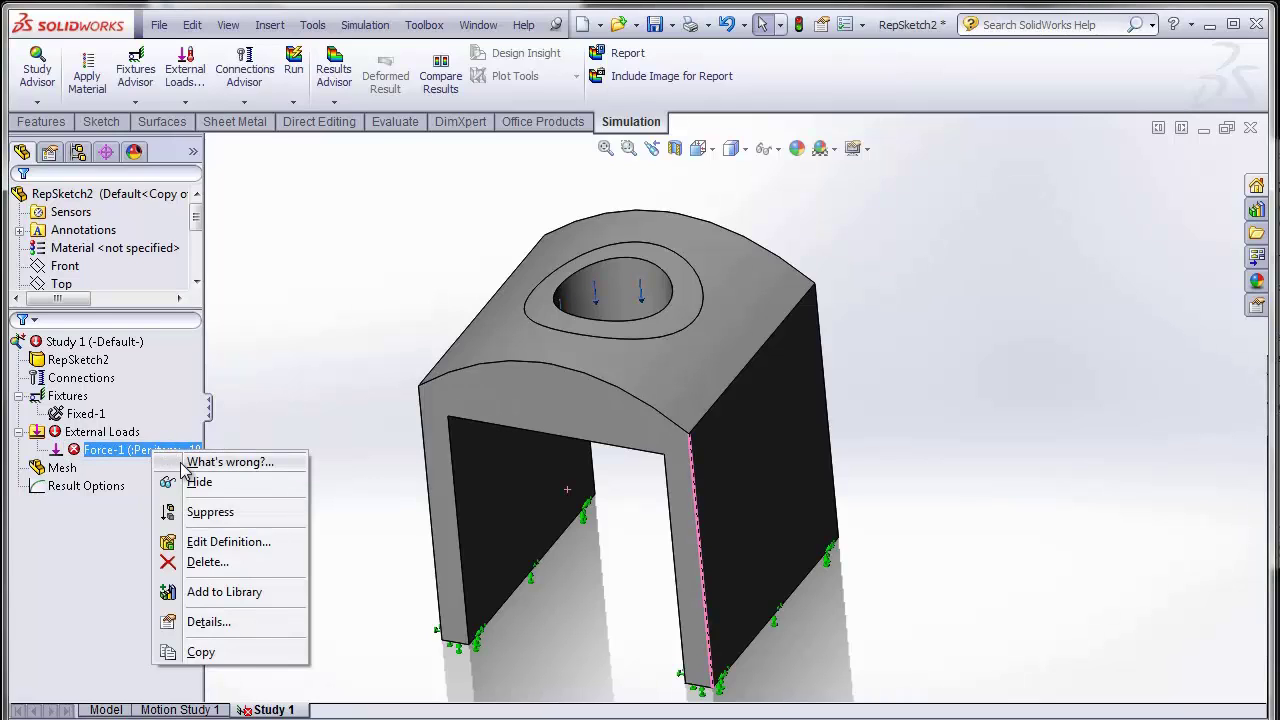
click(188, 461)
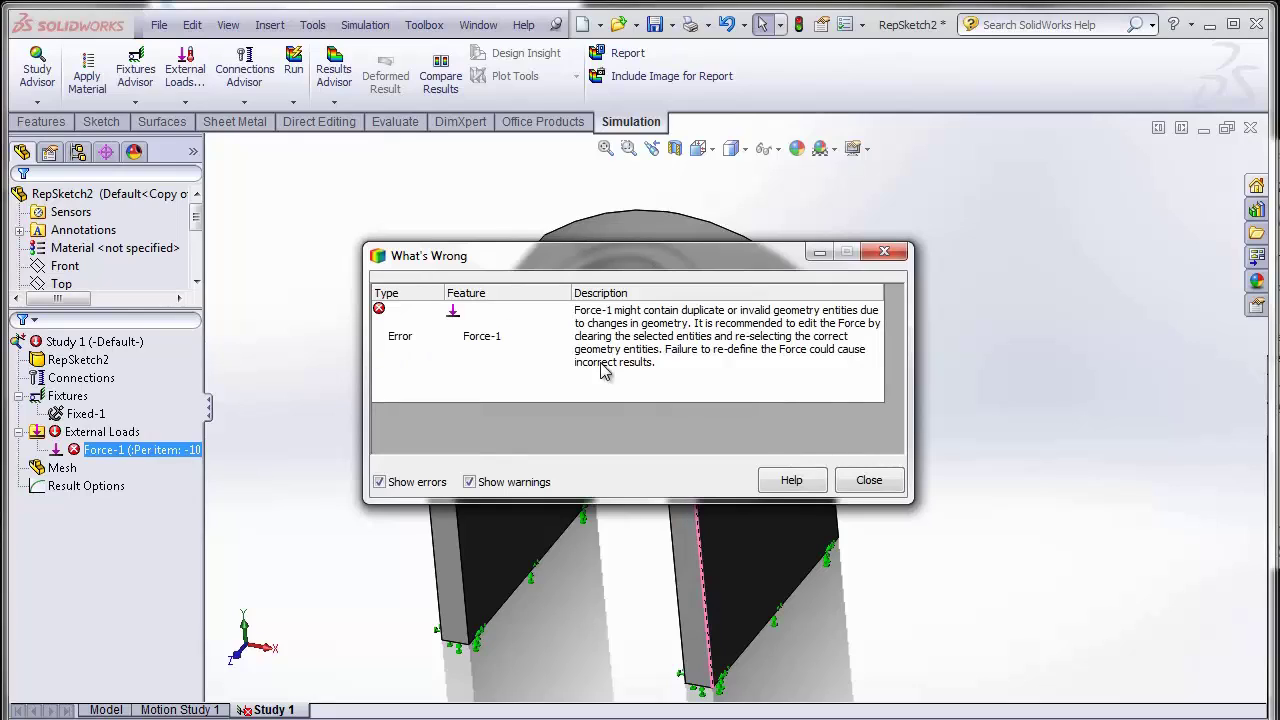
click(868, 481)
- Redefine Force-1 on the ring face around the hole, directed by a vertical edge
right_click(193, 457)
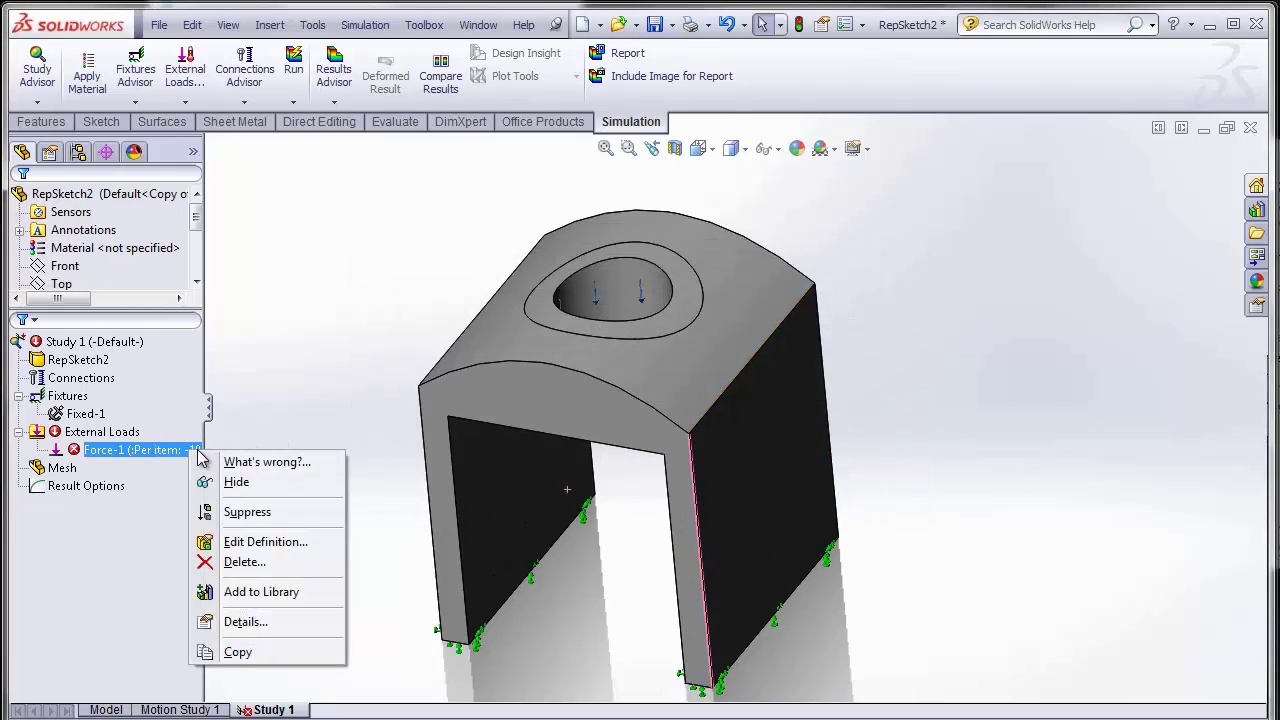
click(234, 545)
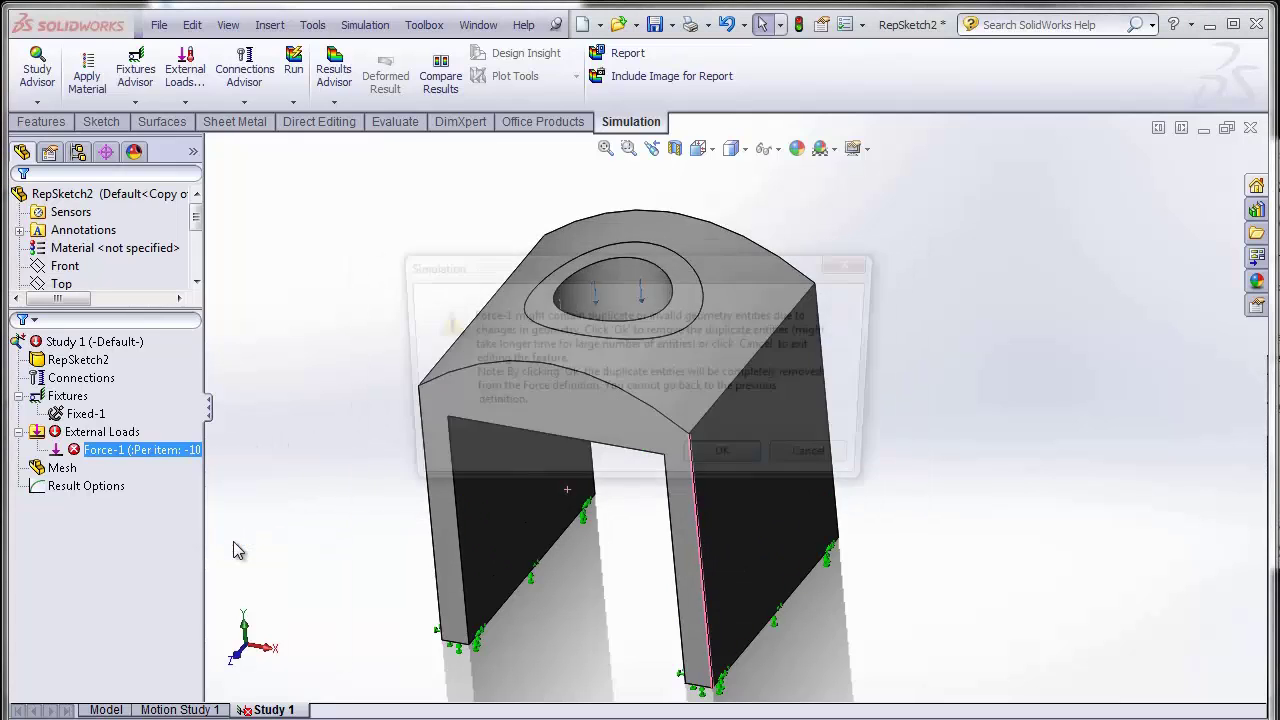
click(735, 477)
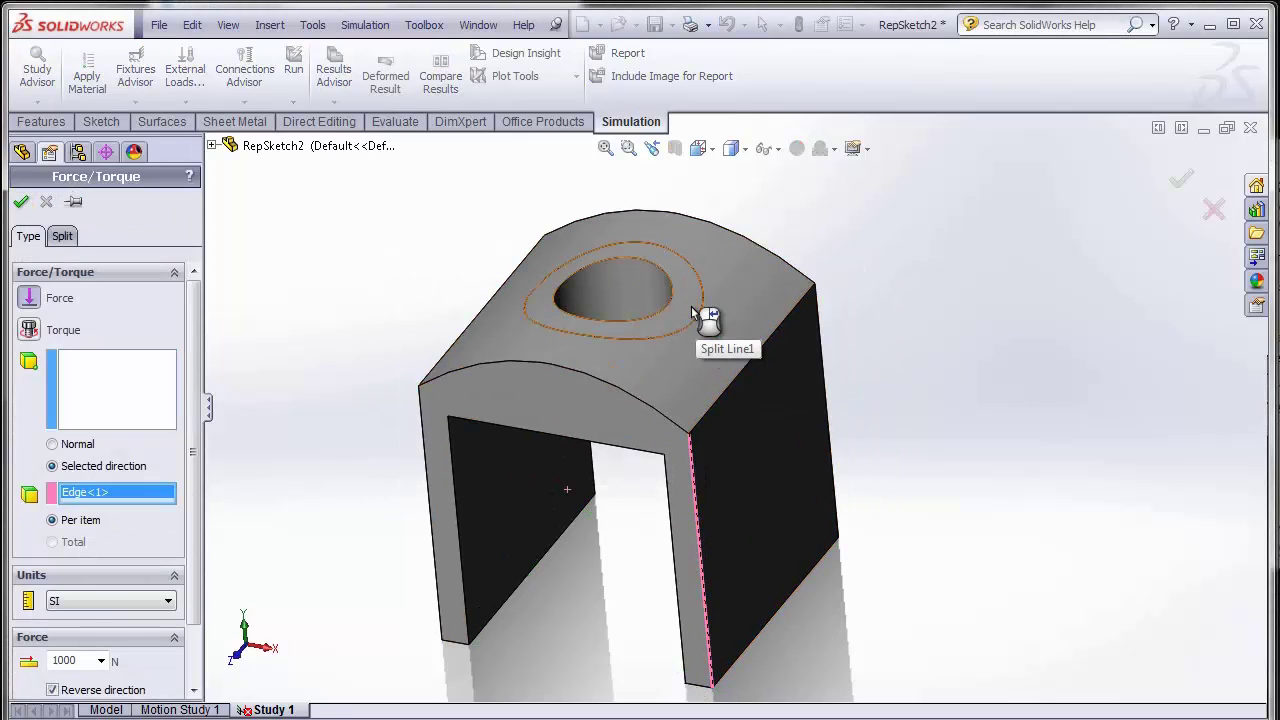
click(692, 307)
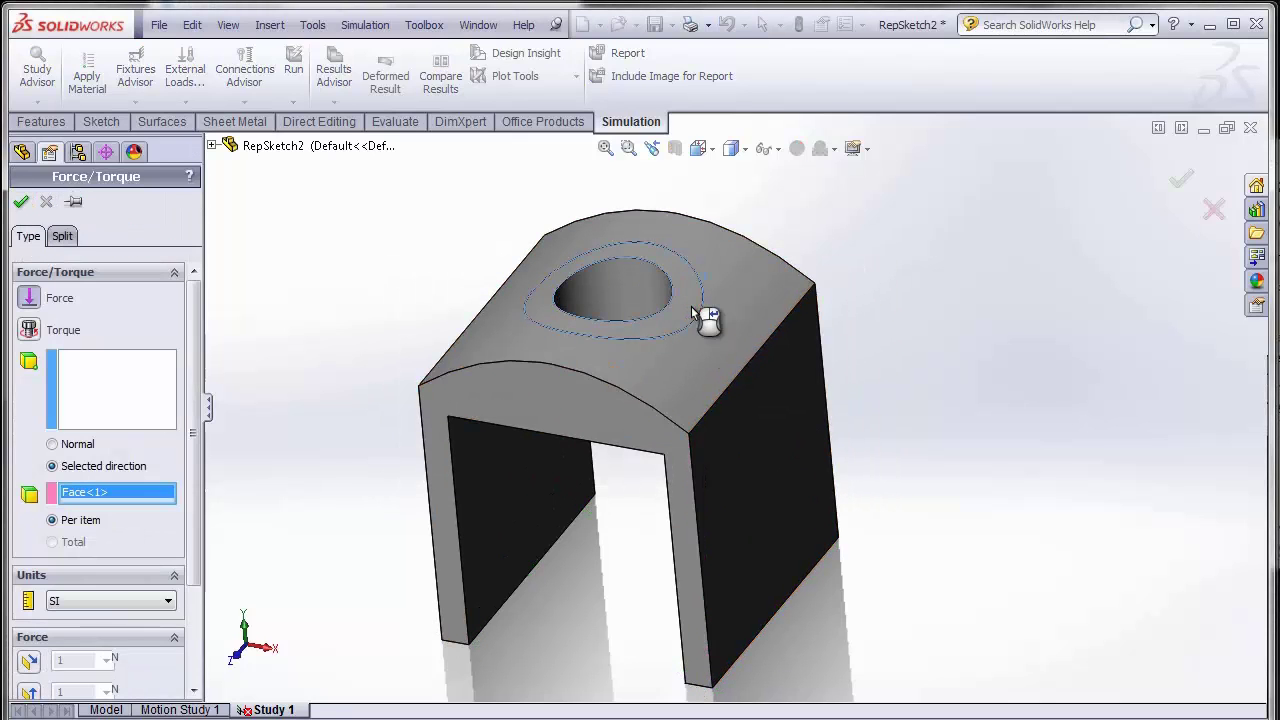
click(697, 545)
click(111, 403)
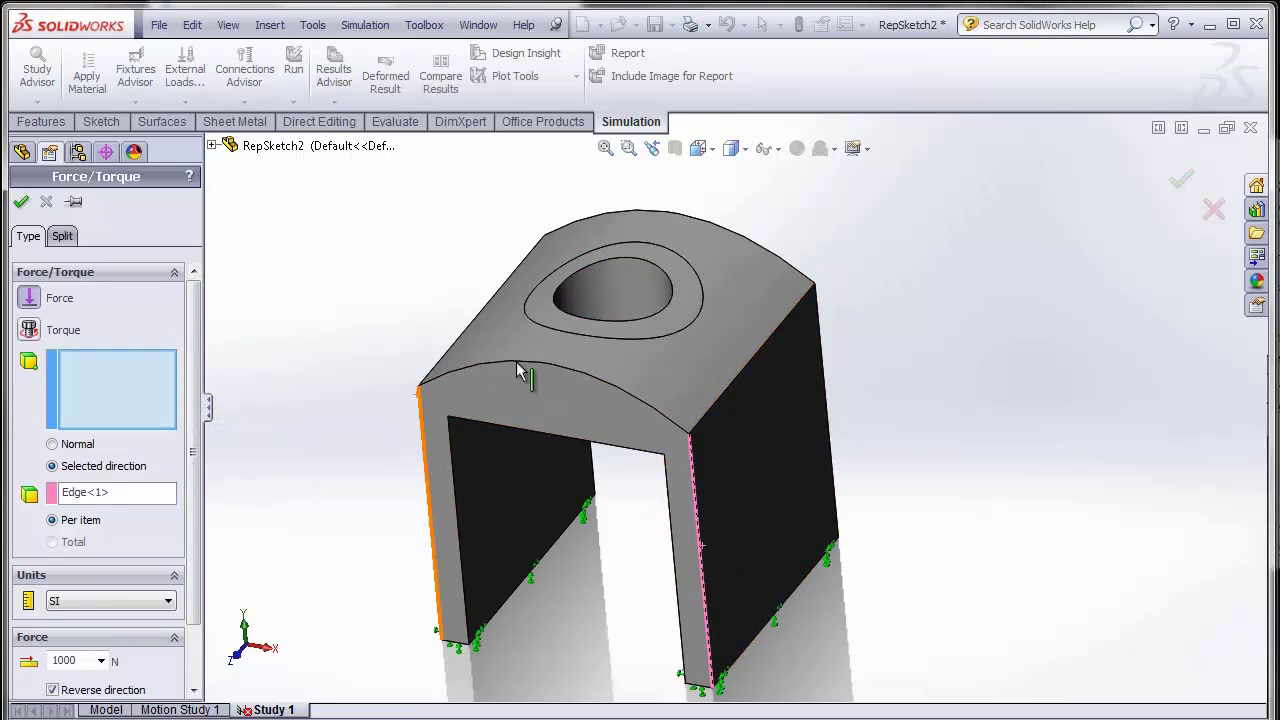
click(547, 313)
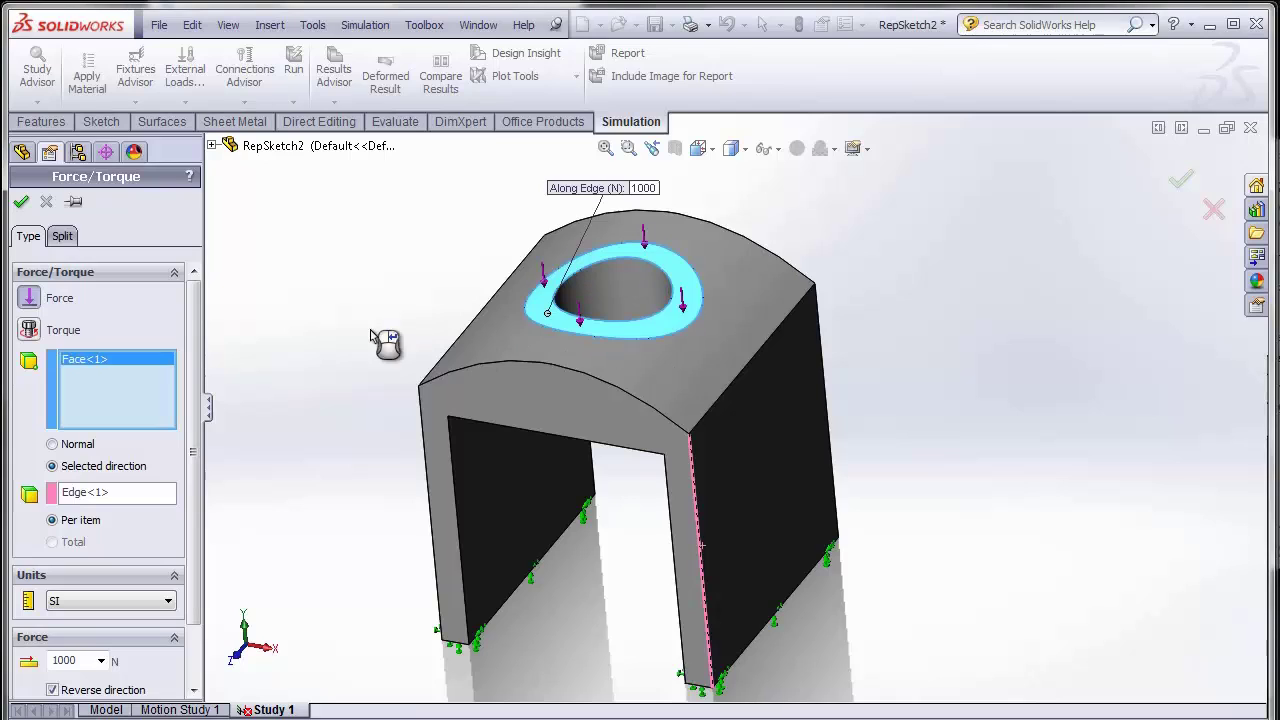
click(21, 201)
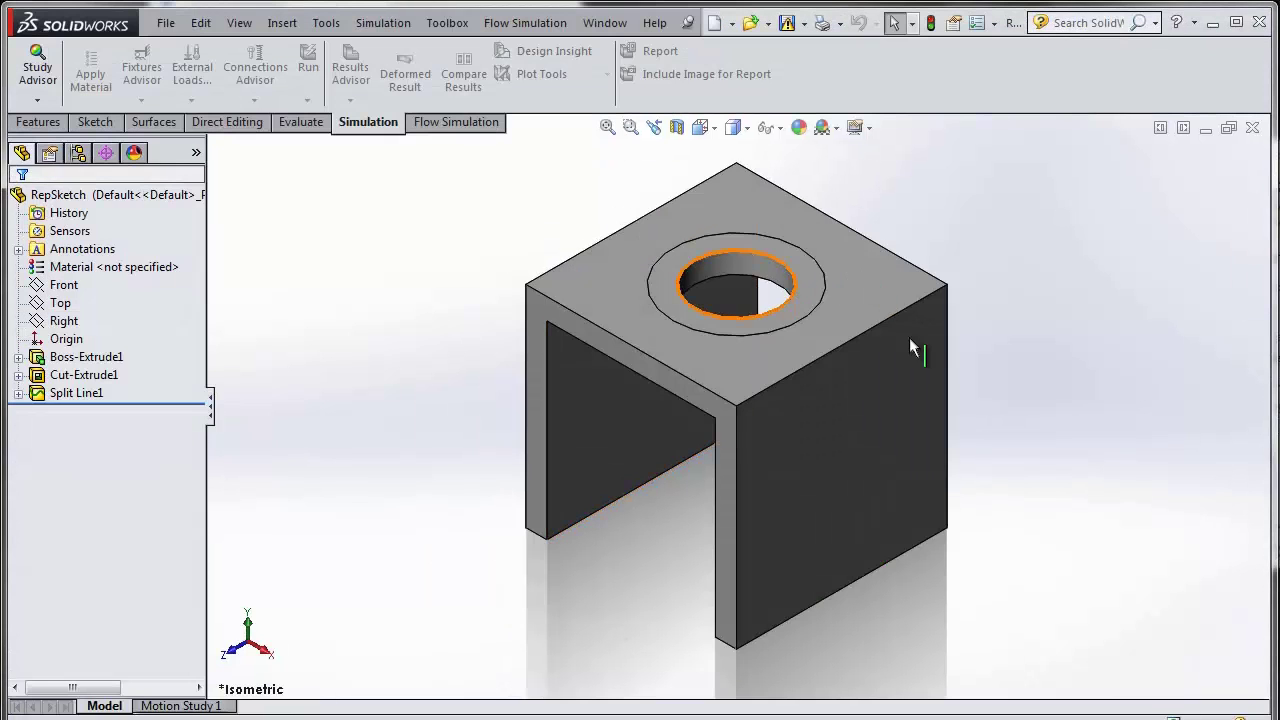
- Create a new static study, Static 1, for RepSketch
middle_drag(980, 409, 1008, 317)
key(ctrl+7)
click(40, 101)
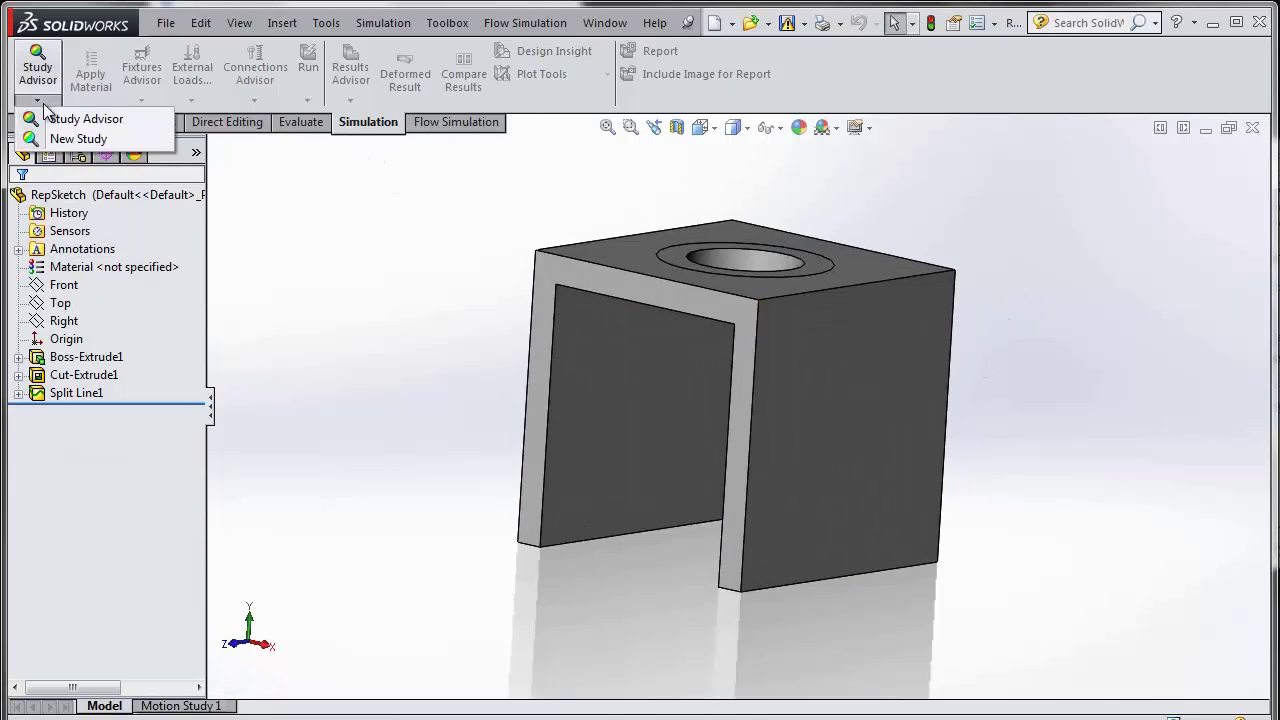
click(52, 139)
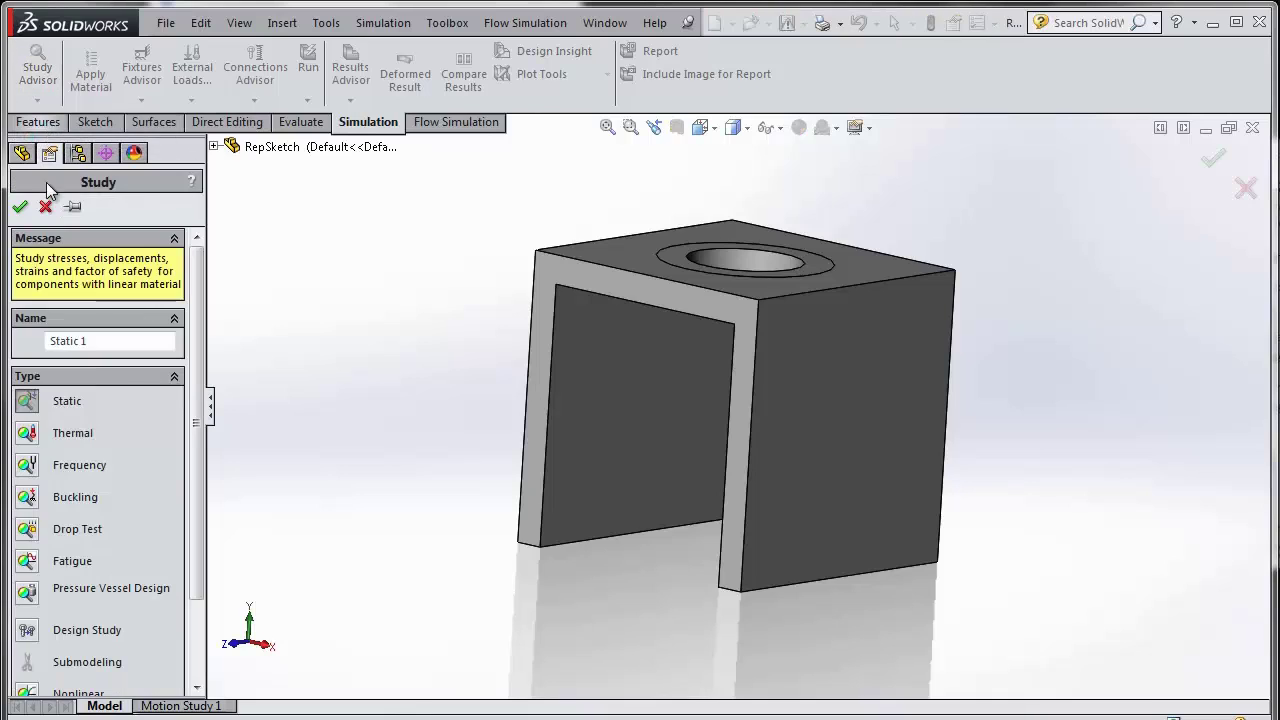
click(21, 208)
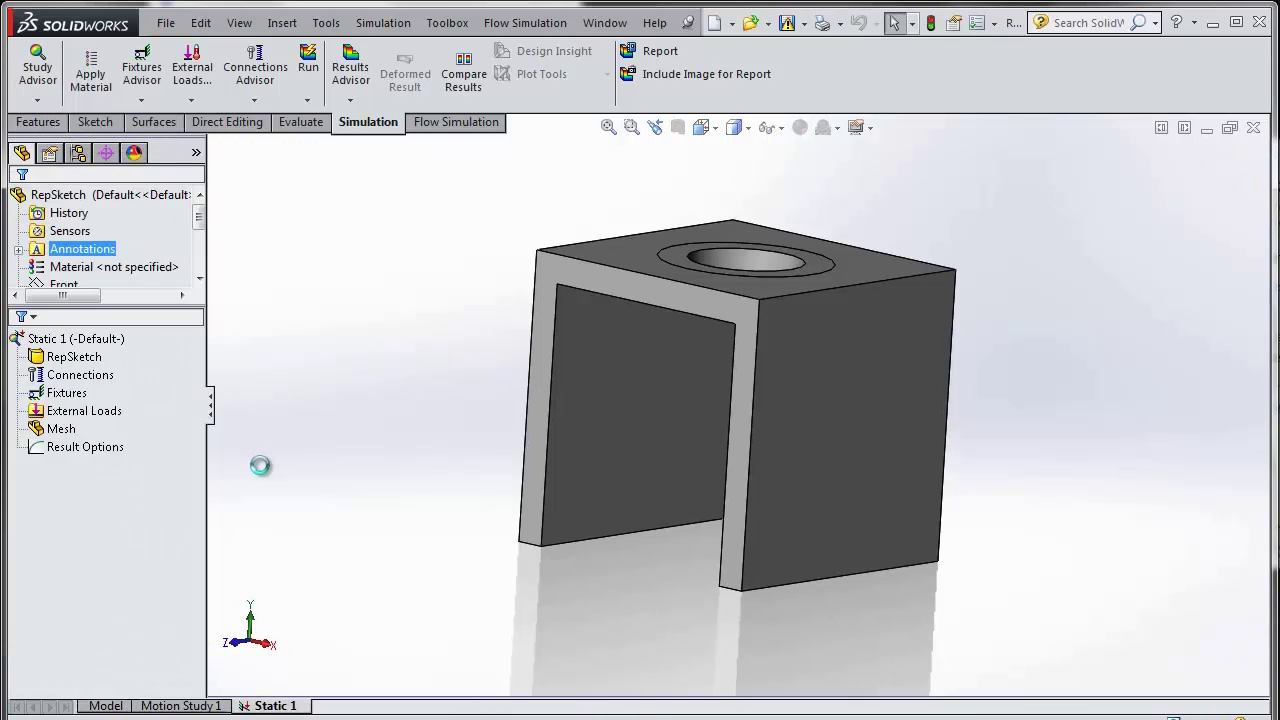
- Add a Fixed Geometry fixture on both leg bottom faces
click(86, 409)
right_click(88, 397)
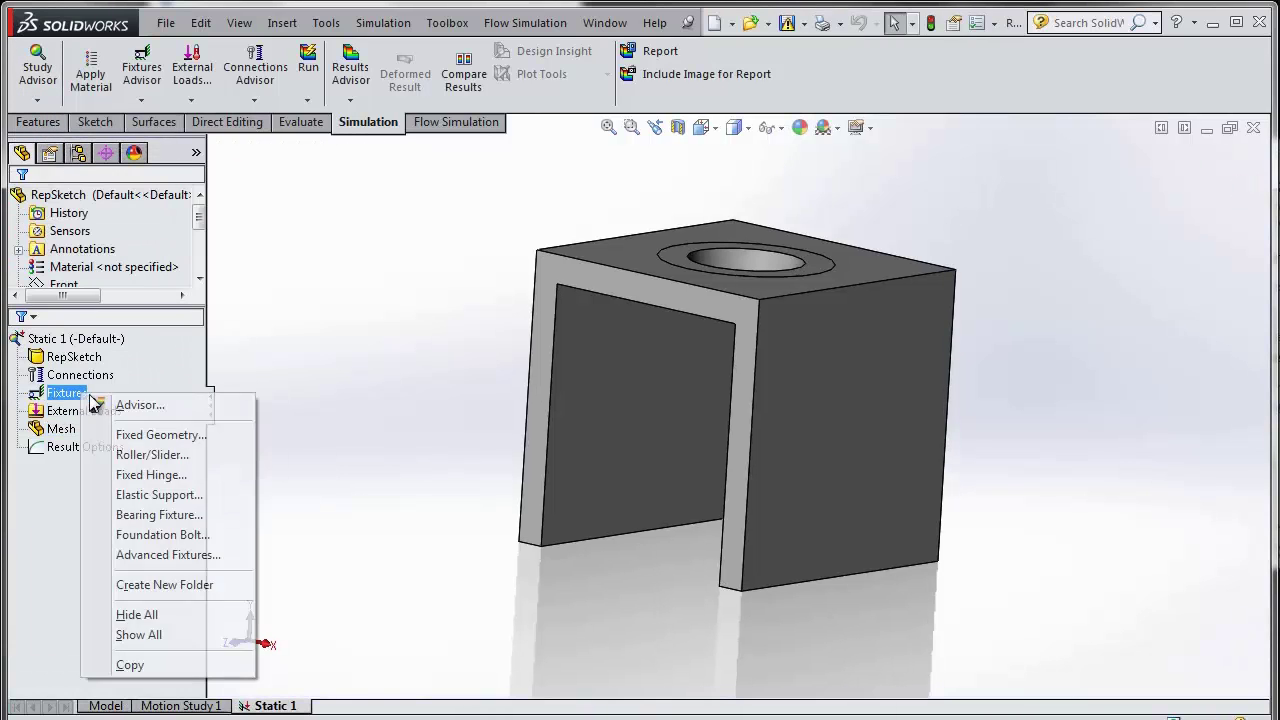
click(150, 434)
middle_drag(605, 617, 586, 543)
click(586, 543)
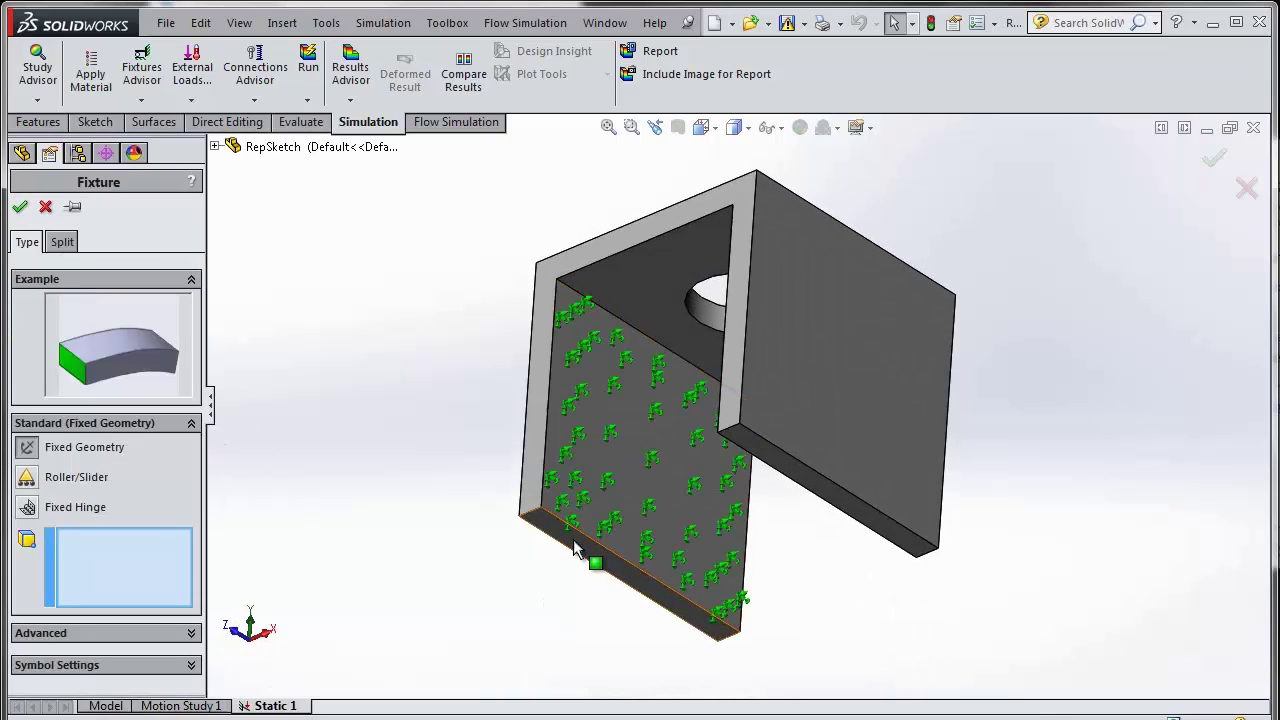
click(758, 447)
click(1213, 162)
middle_drag(929, 243, 955, 500)
- Apply a 1 N force to the ring face around the hole
right_click(113, 432)
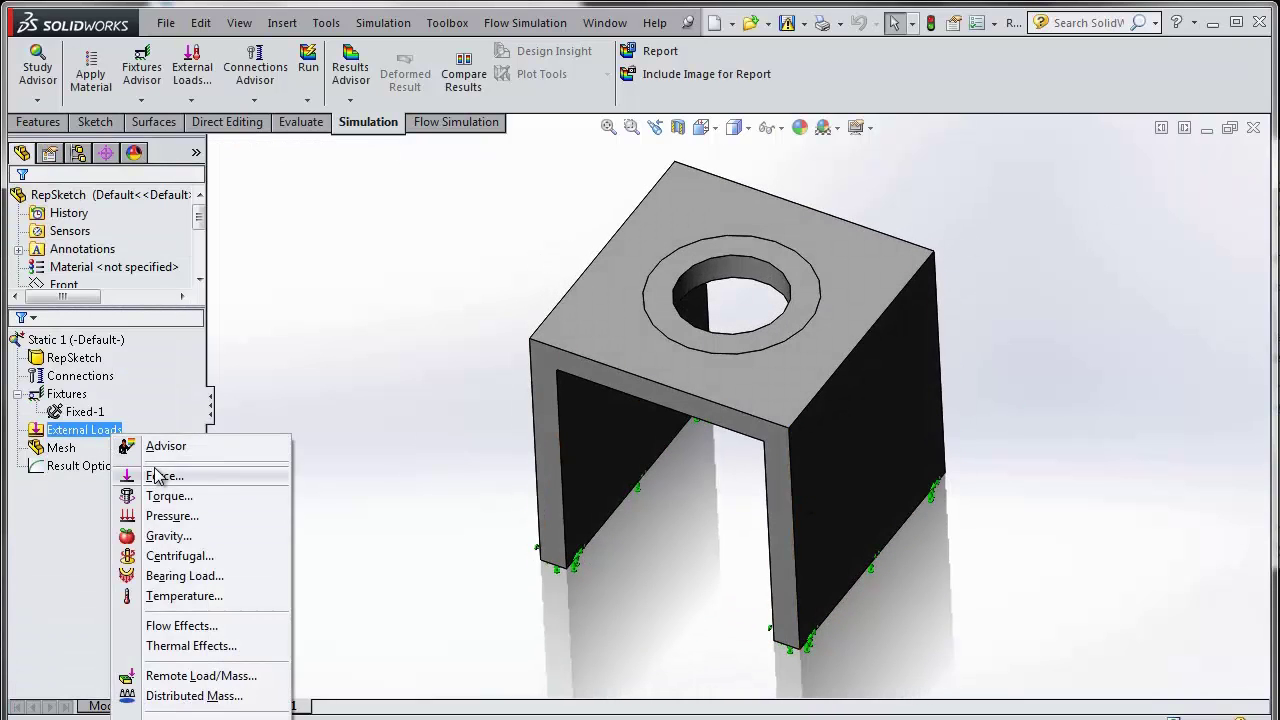
click(152, 474)
click(660, 315)
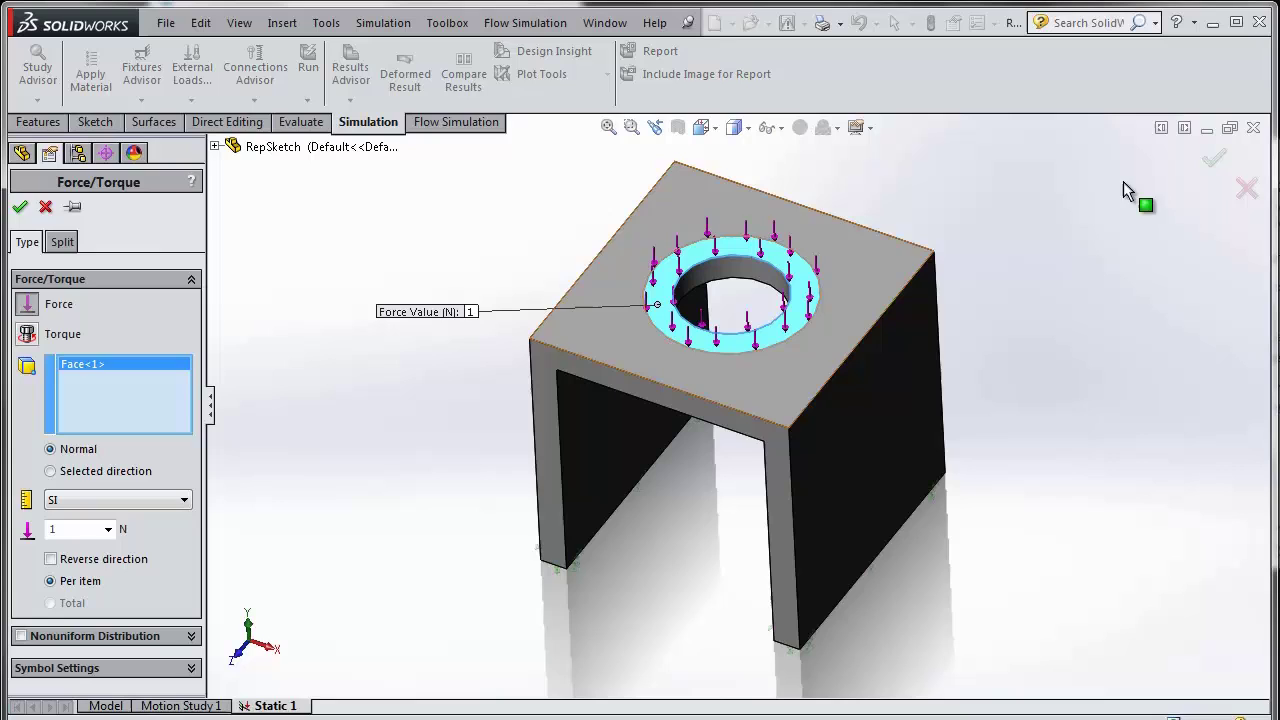
click(1213, 158)
middle_drag(1030, 472, 1041, 454)
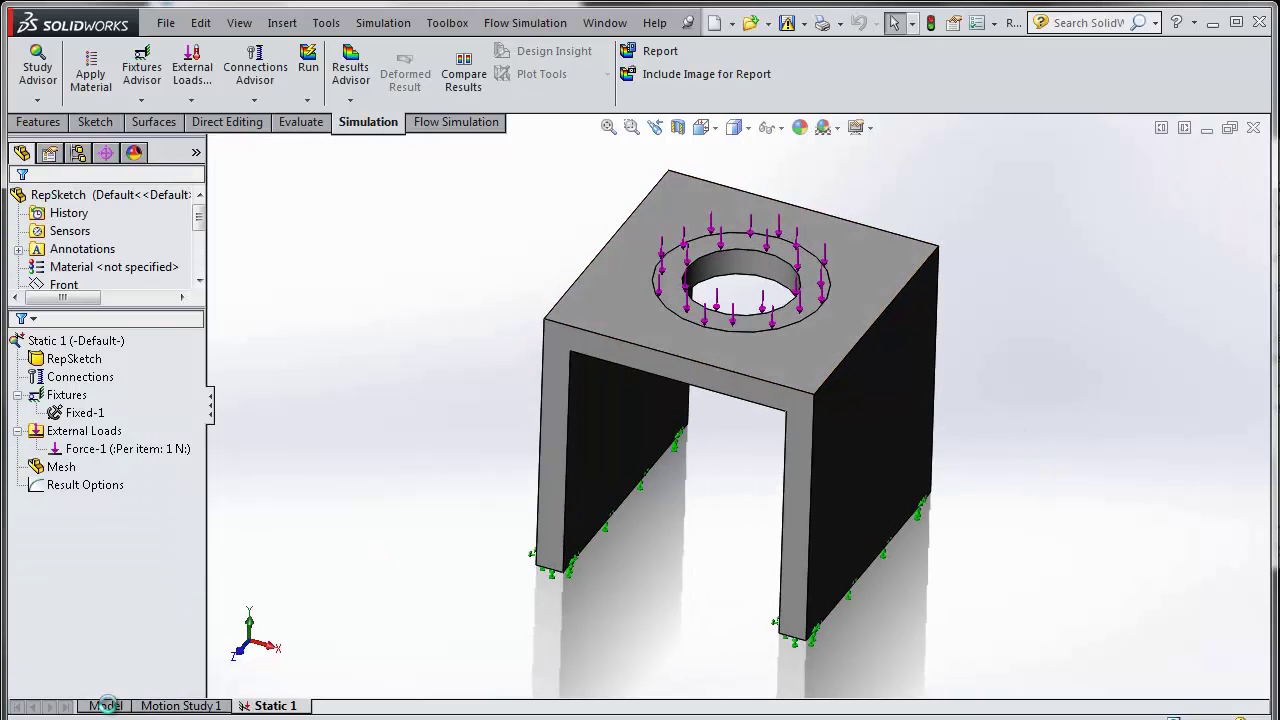
- Open the extrusion's base Sketch1 for editing and view it from the Front
click(105, 705)
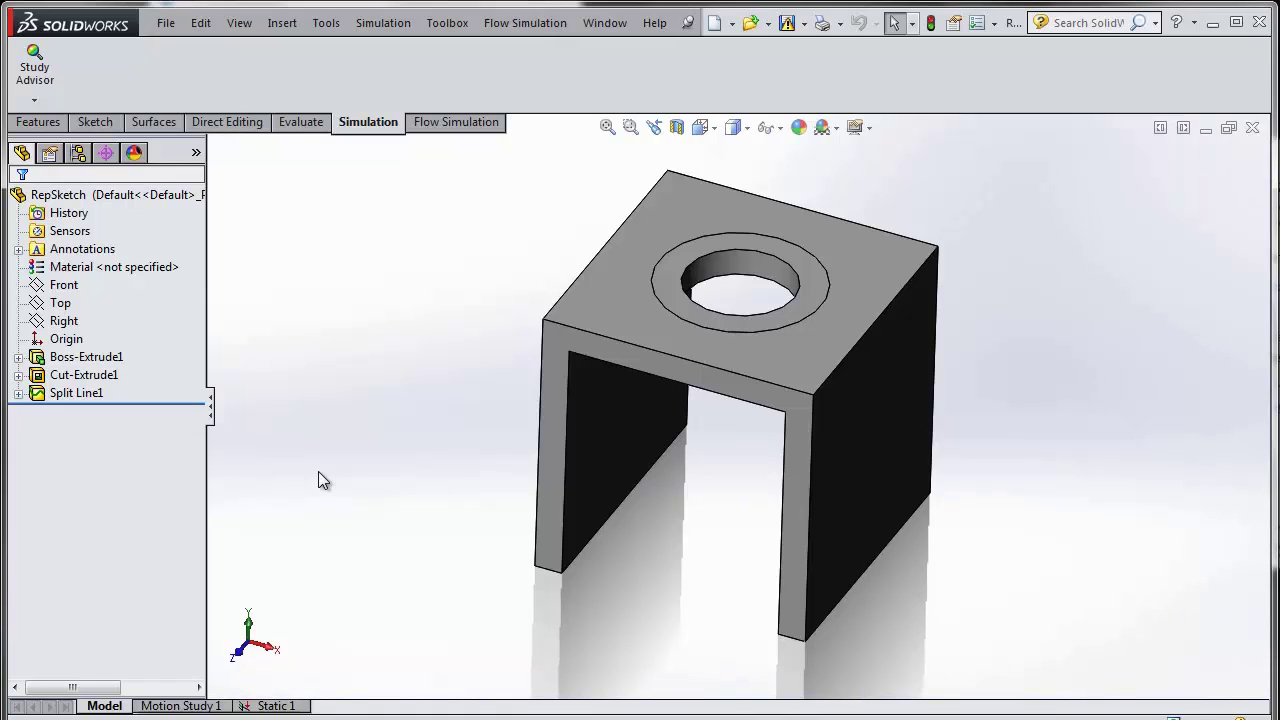
click(18, 357)
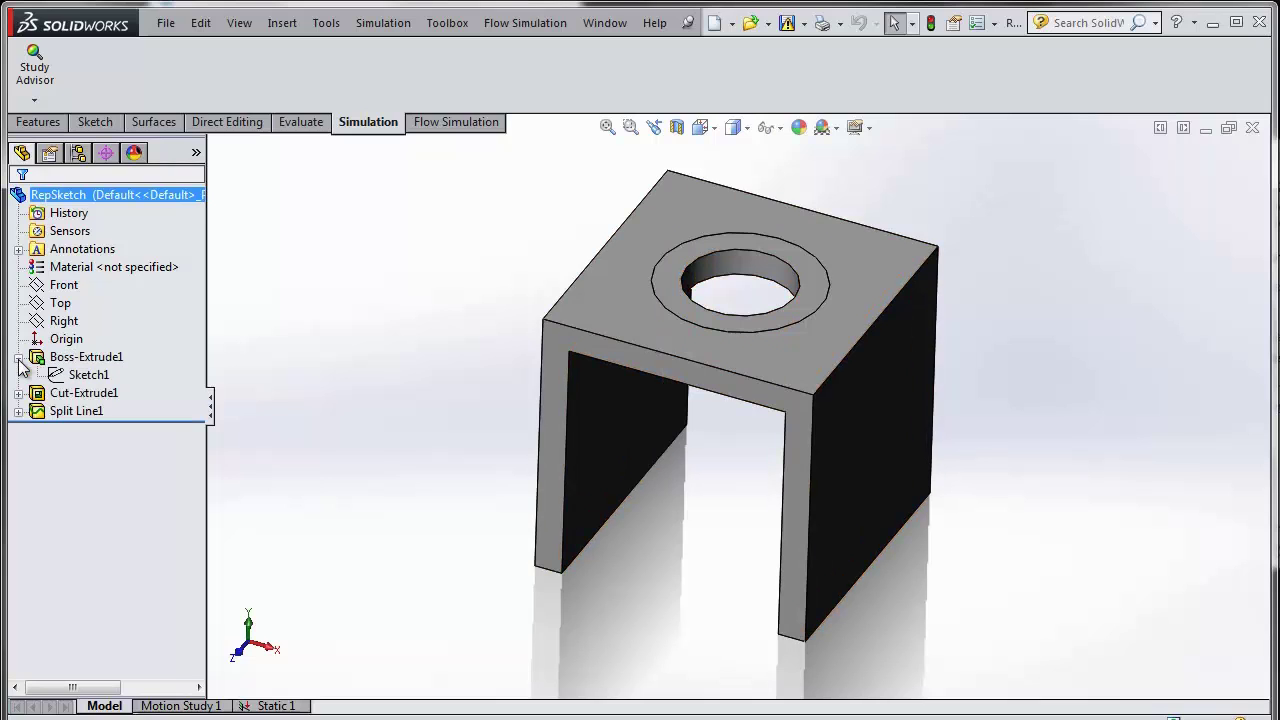
right_click(82, 374)
click(90, 319)
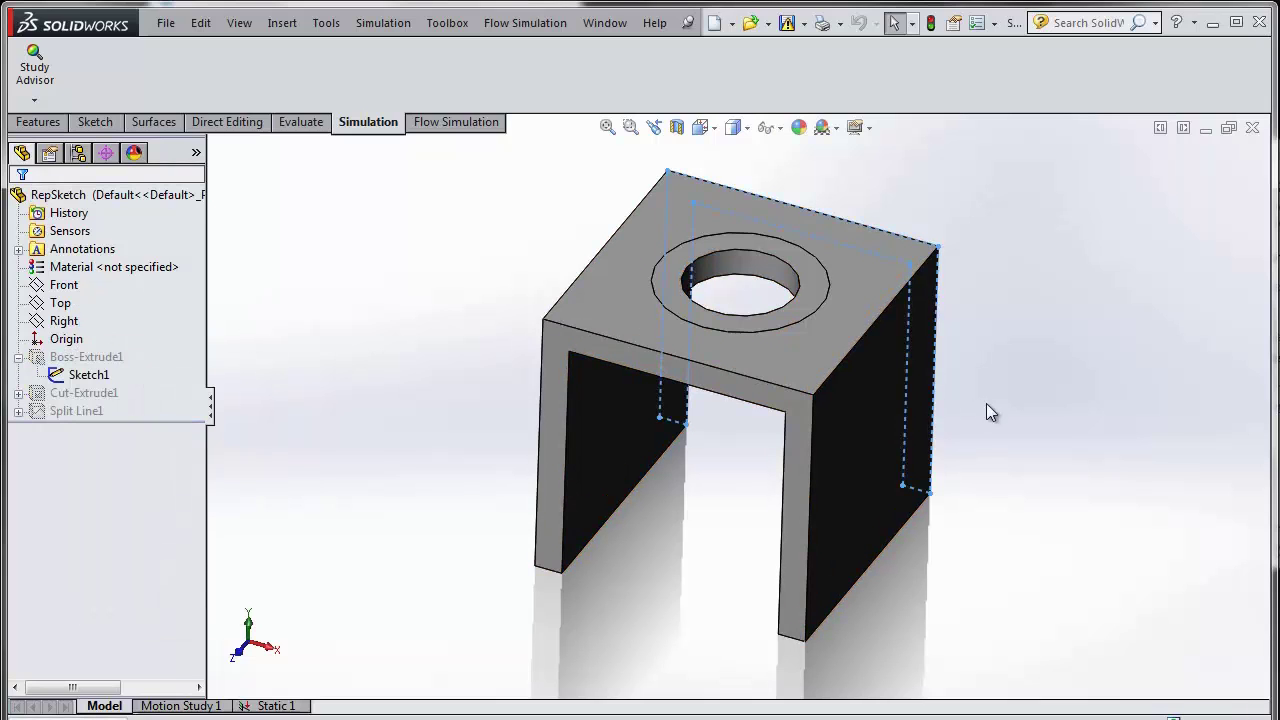
key(space)
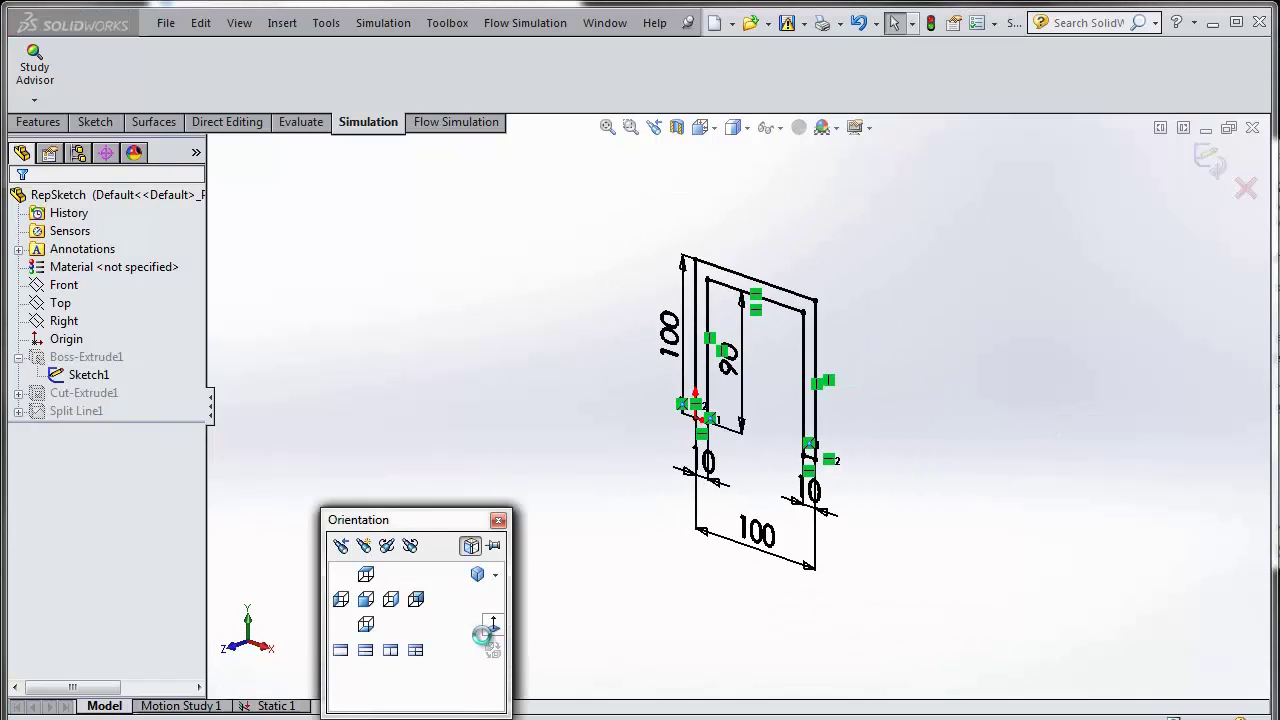
click(761, 446)
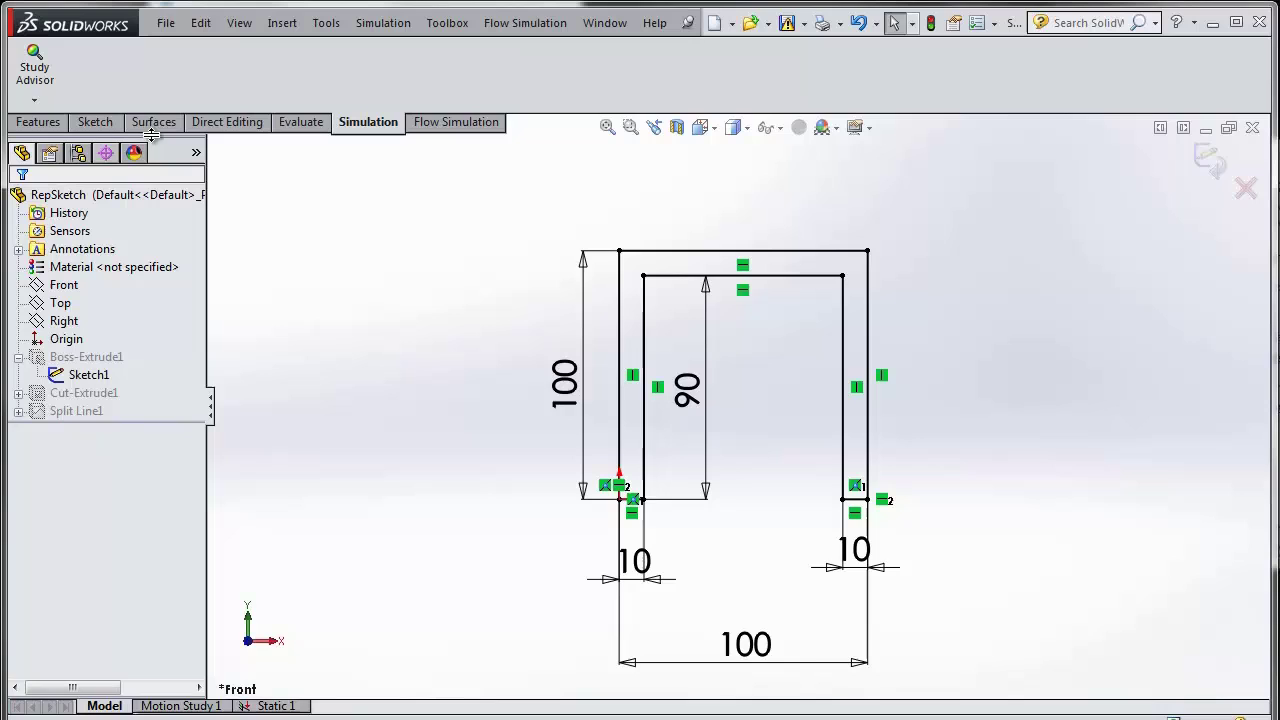
- Draw a spline over the top edge from corner to corner, peaking above the centre
click(96, 123)
click(208, 50)
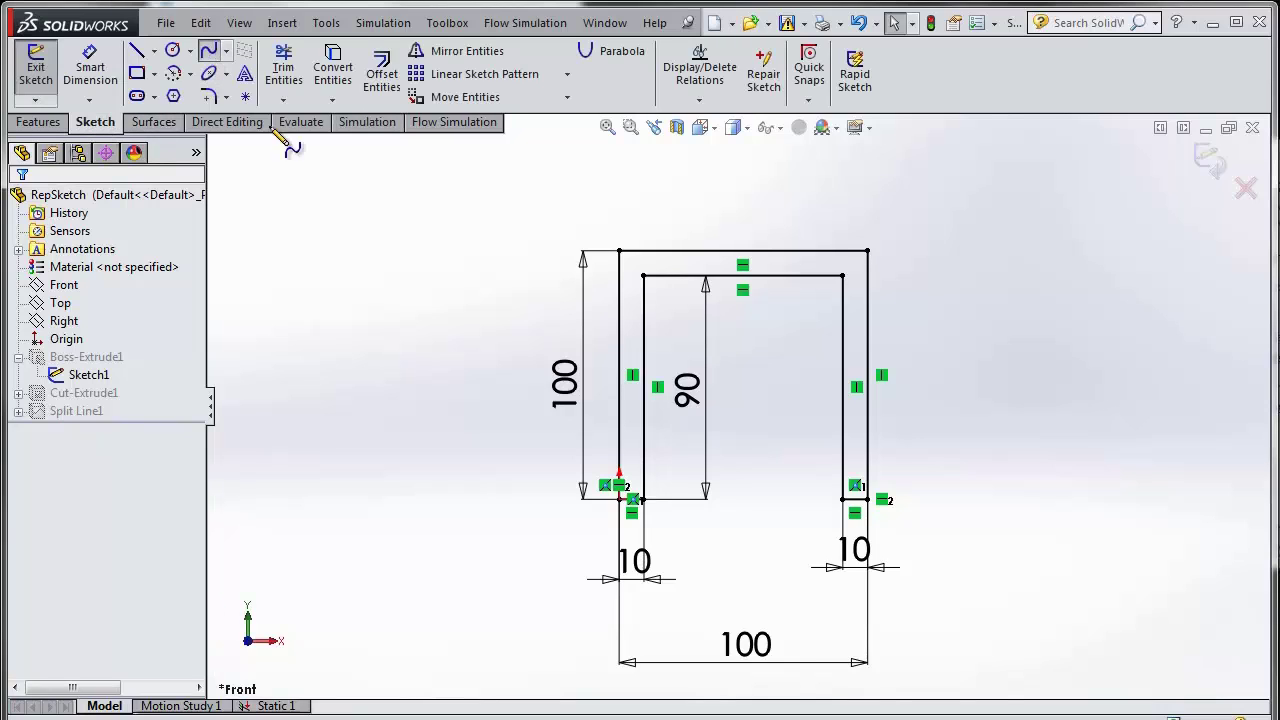
click(620, 250)
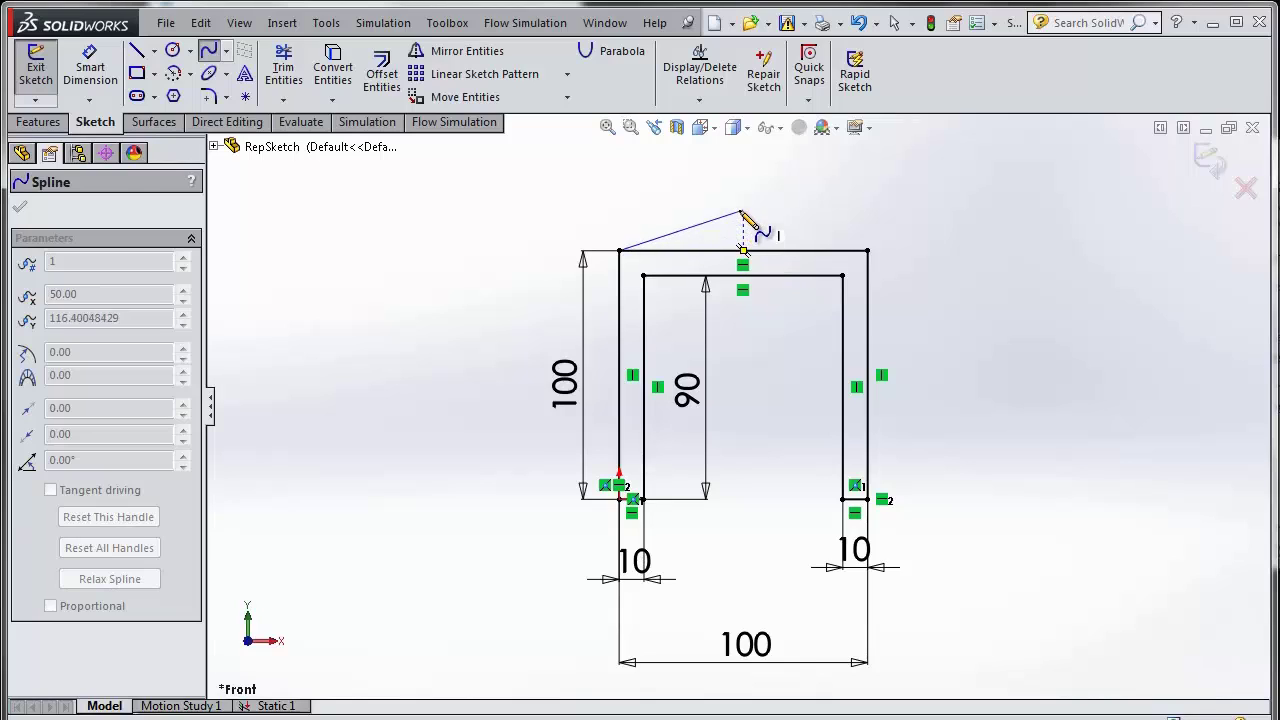
click(742, 211)
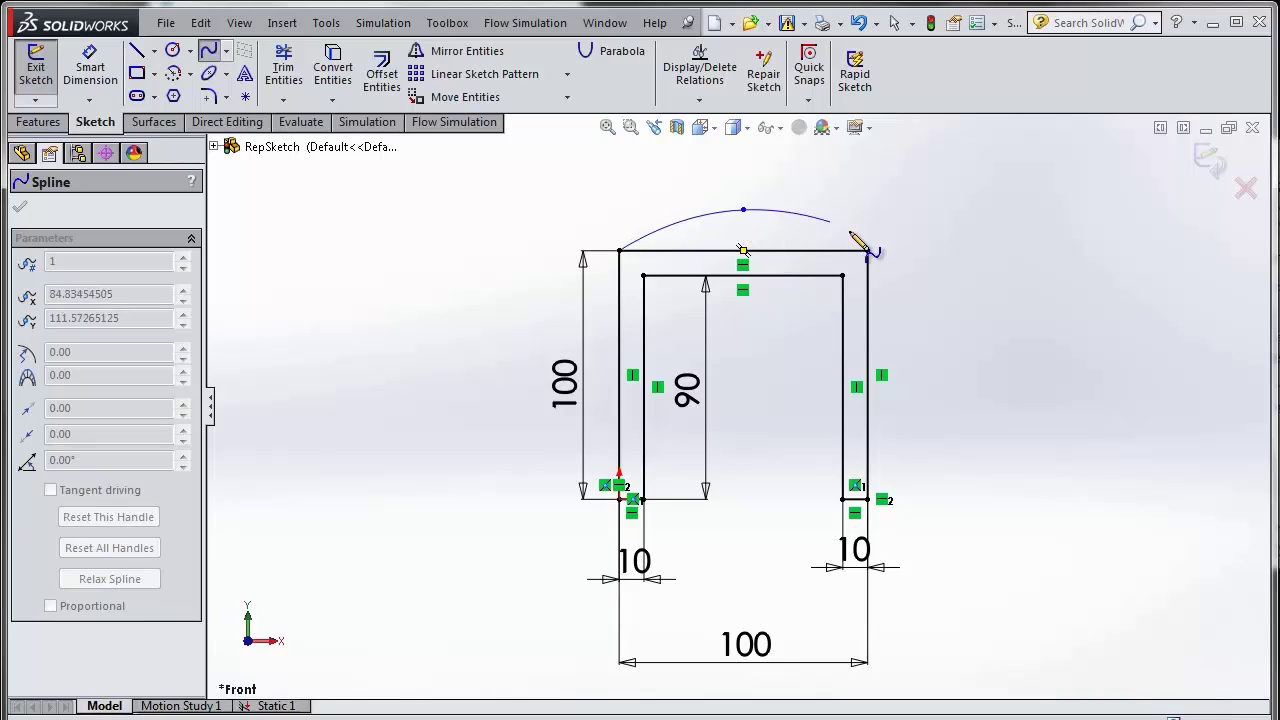
right_click(927, 264)
click(945, 269)
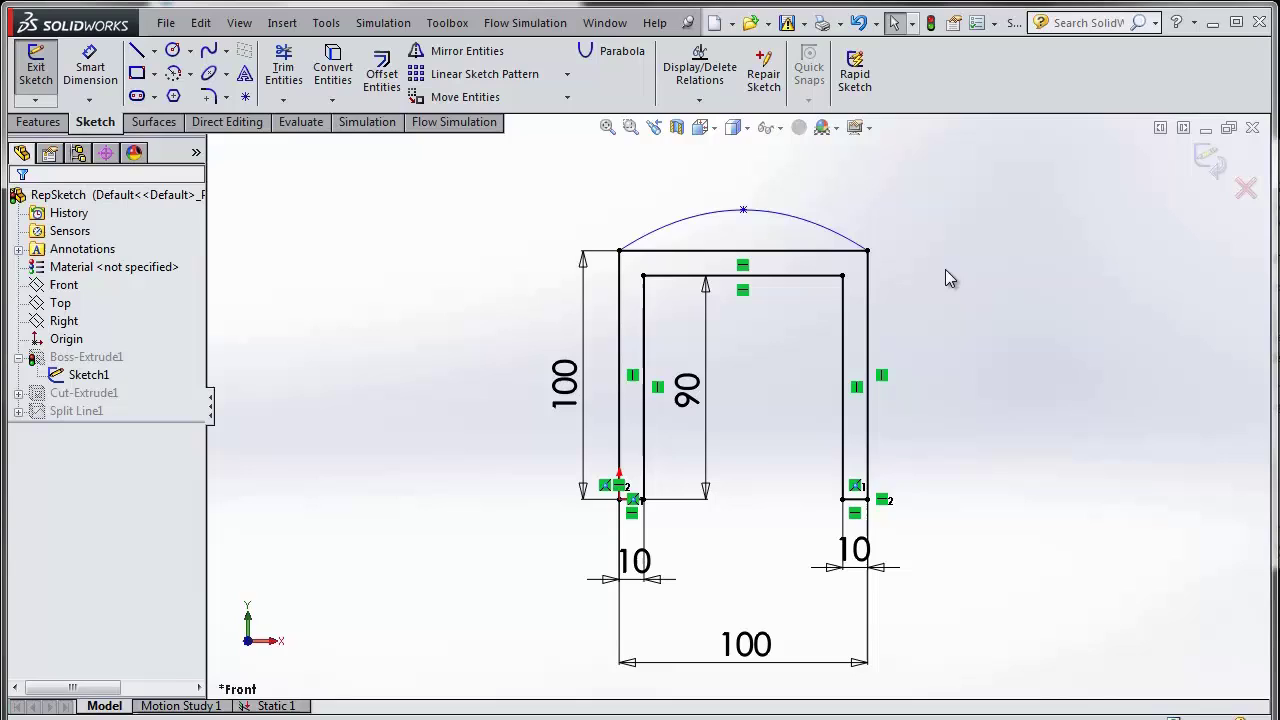
- Swap the straight top line for Spline1 with Replace Entity, keeping the line as construction
click(831, 250)
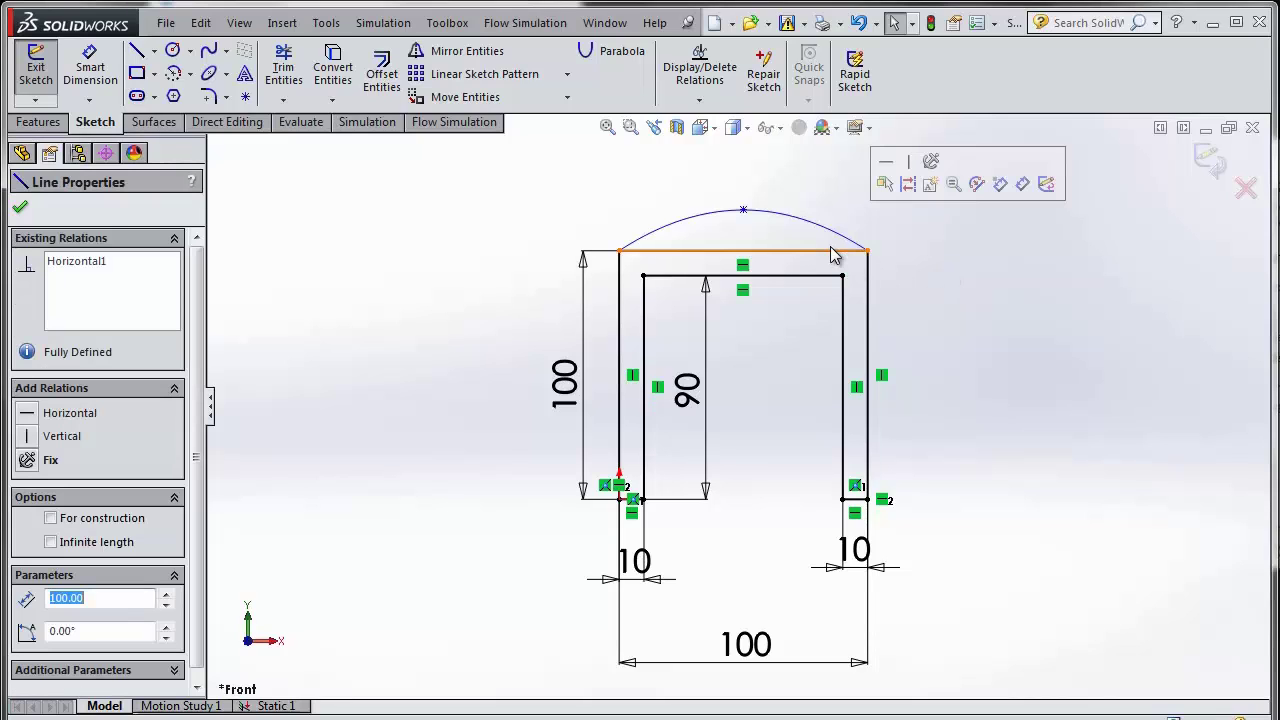
key(Delete)
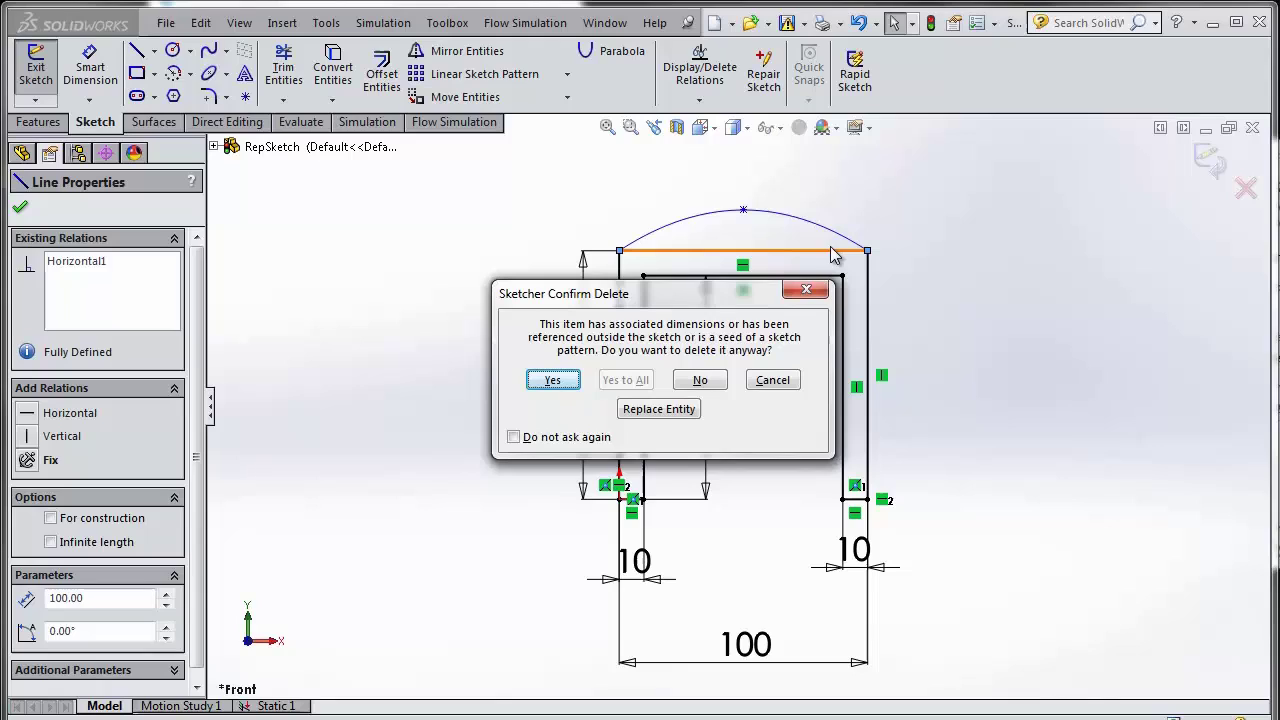
drag(711, 300, 790, 290)
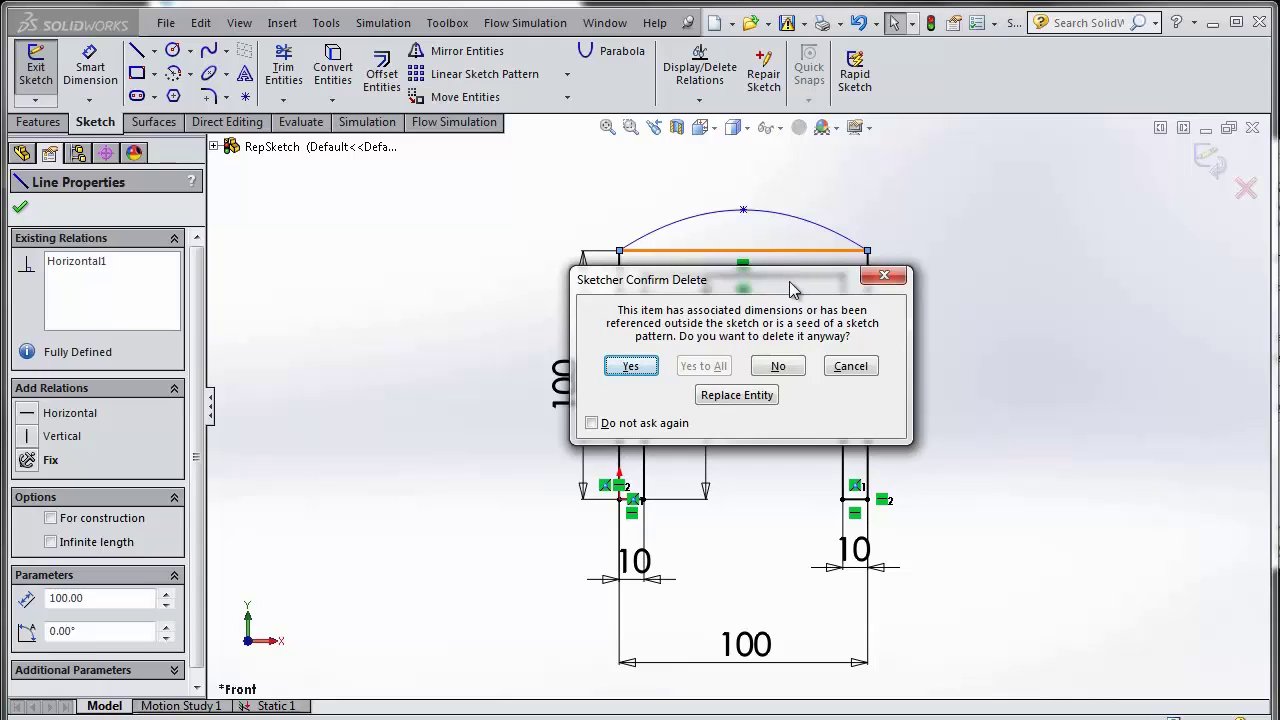
click(725, 398)
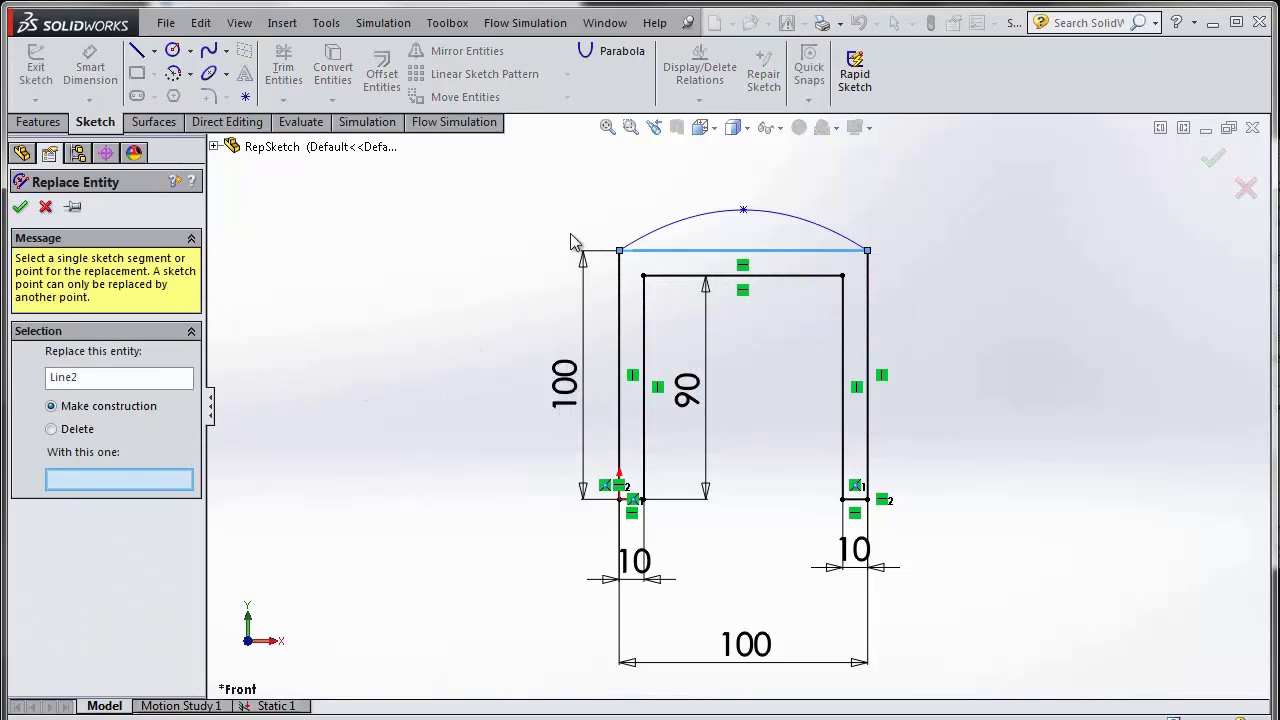
click(655, 236)
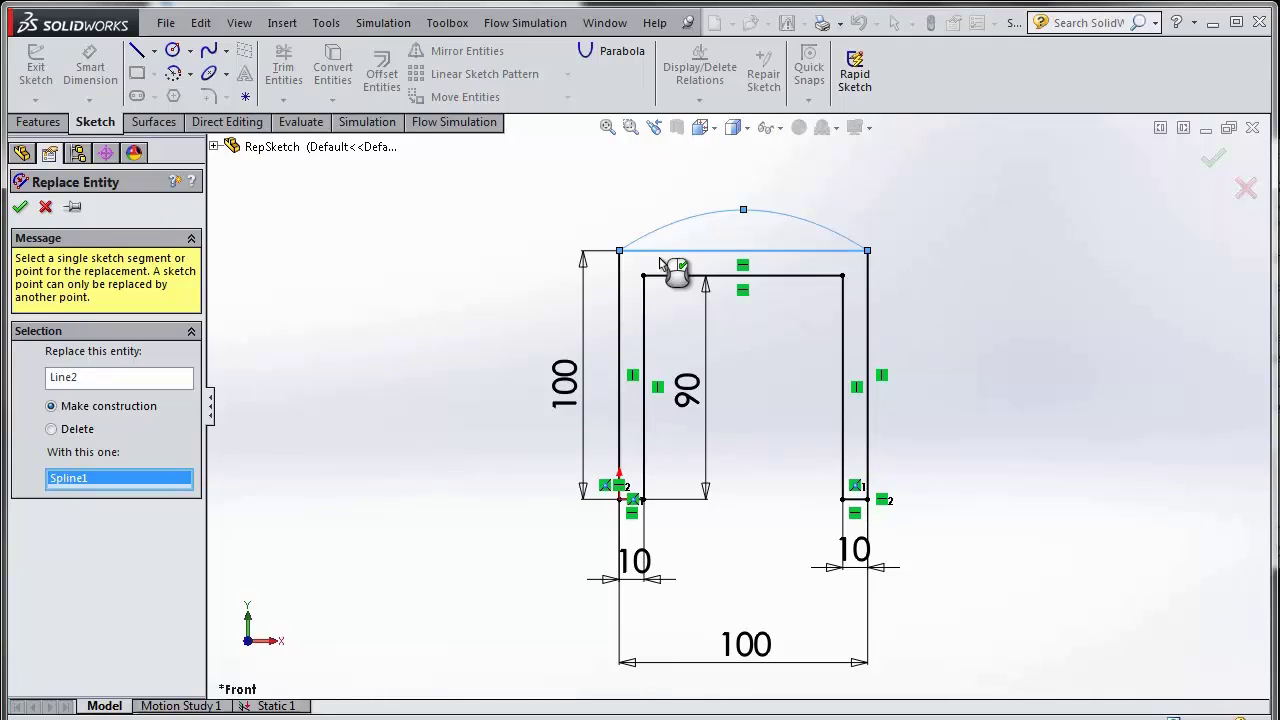
click(1216, 166)
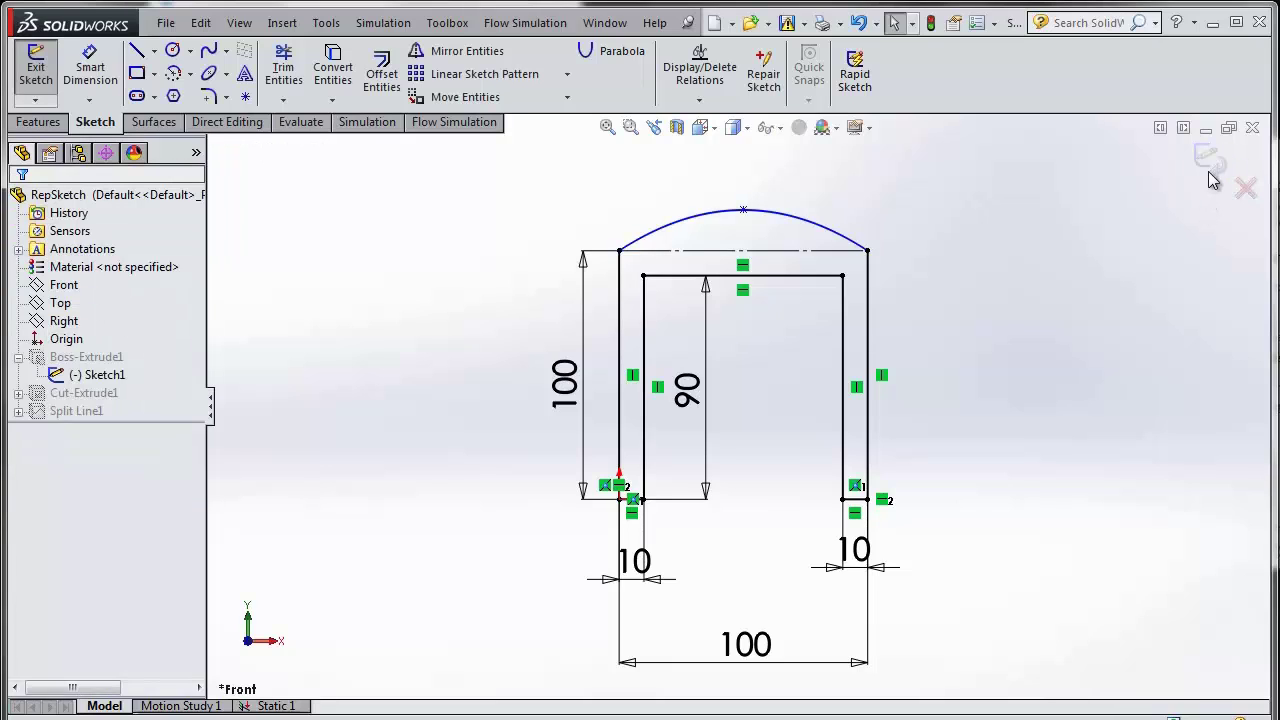
- Exit the sketch to rebuild RepSketch and orbit to inspect the curved top and hole
click(1210, 170)
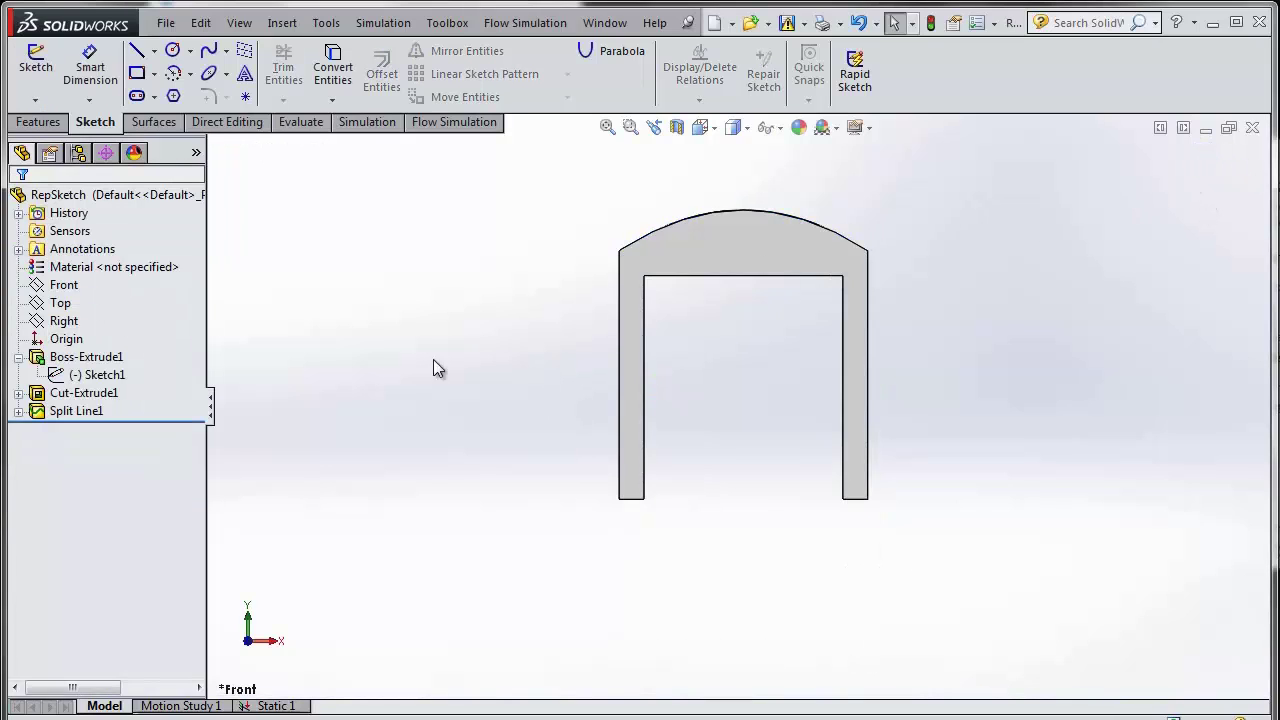
middle_drag(923, 249, 731, 185)
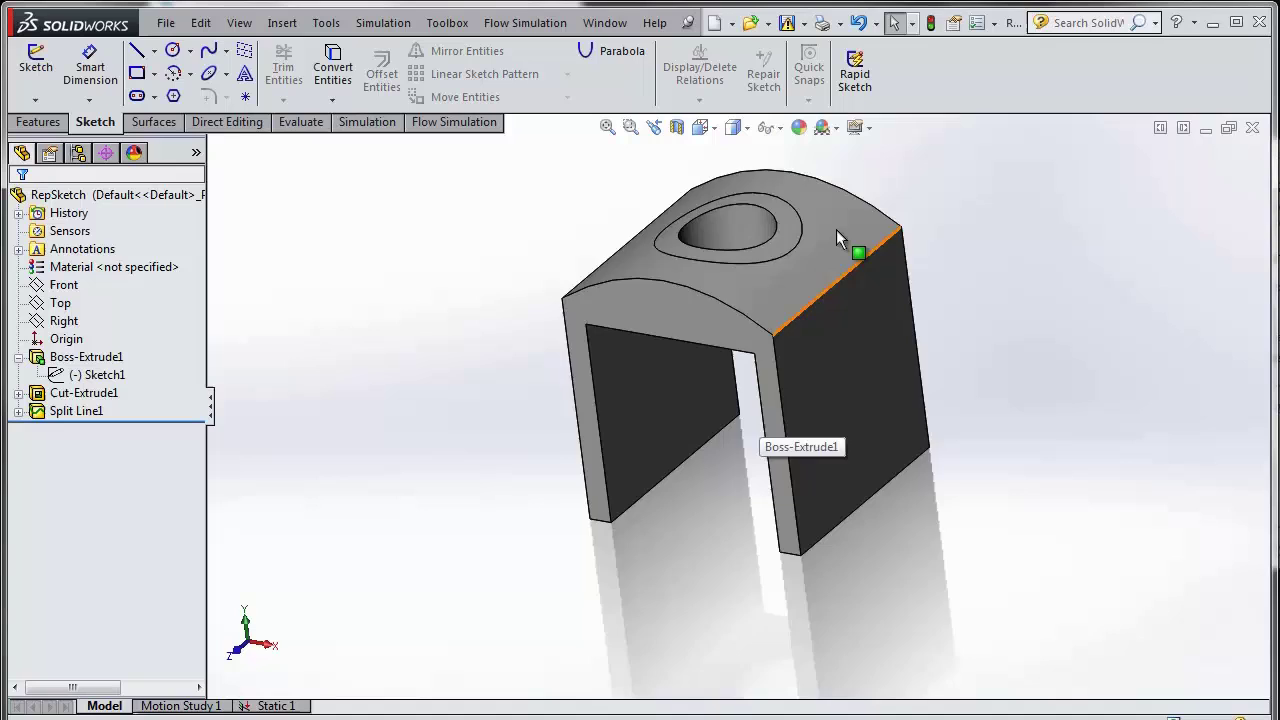
middle_drag(838, 232, 948, 455)
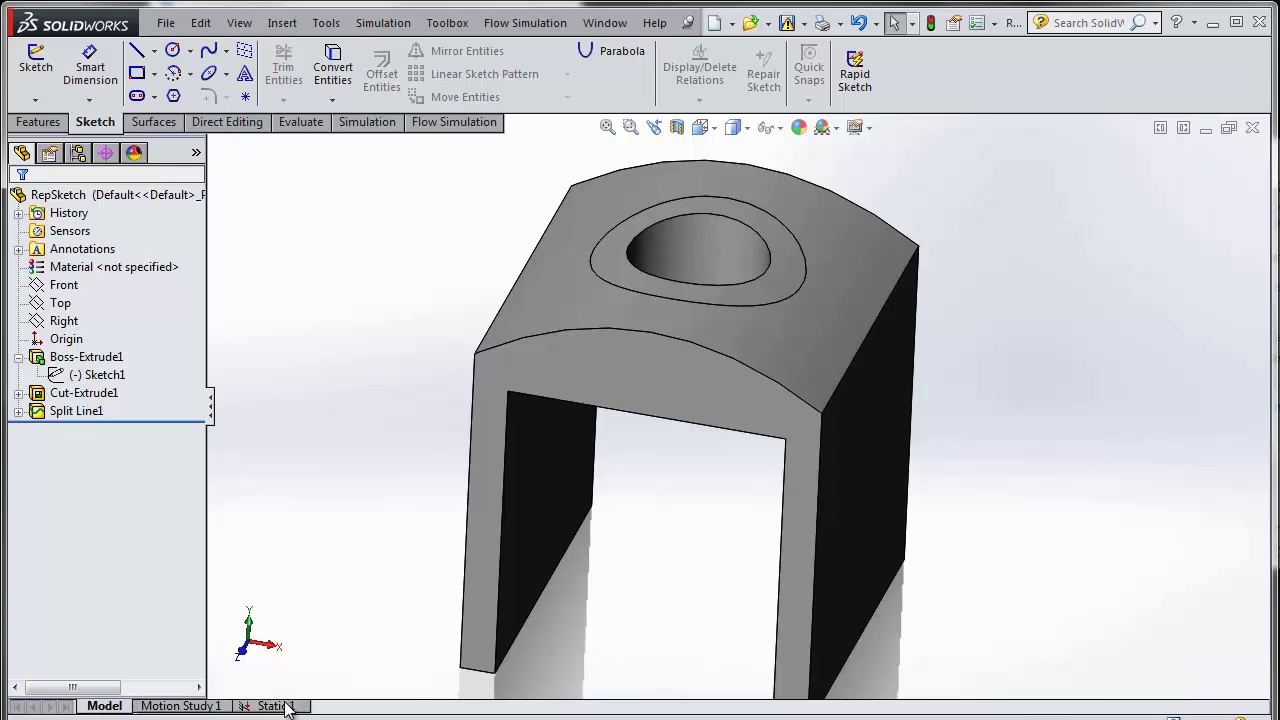
- Switch to the Static 1 study to confirm Fixed-1 and the 1 N Force-1 remain applied
click(276, 706)
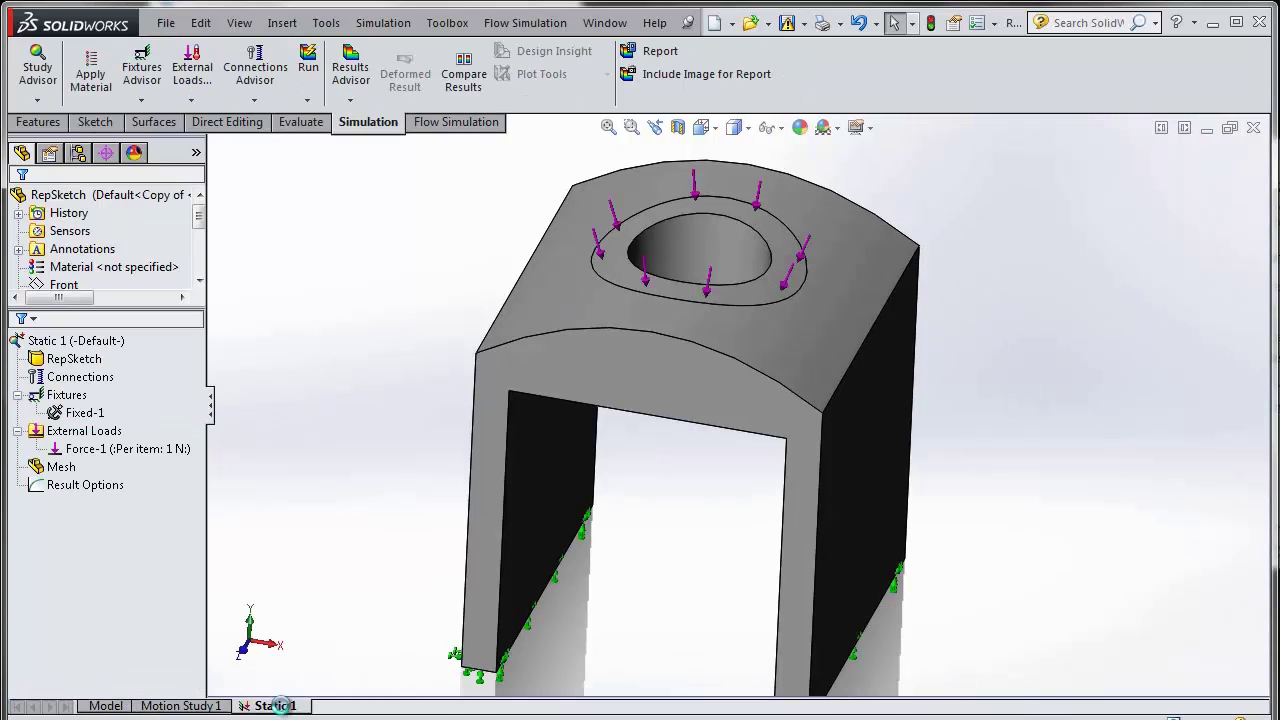